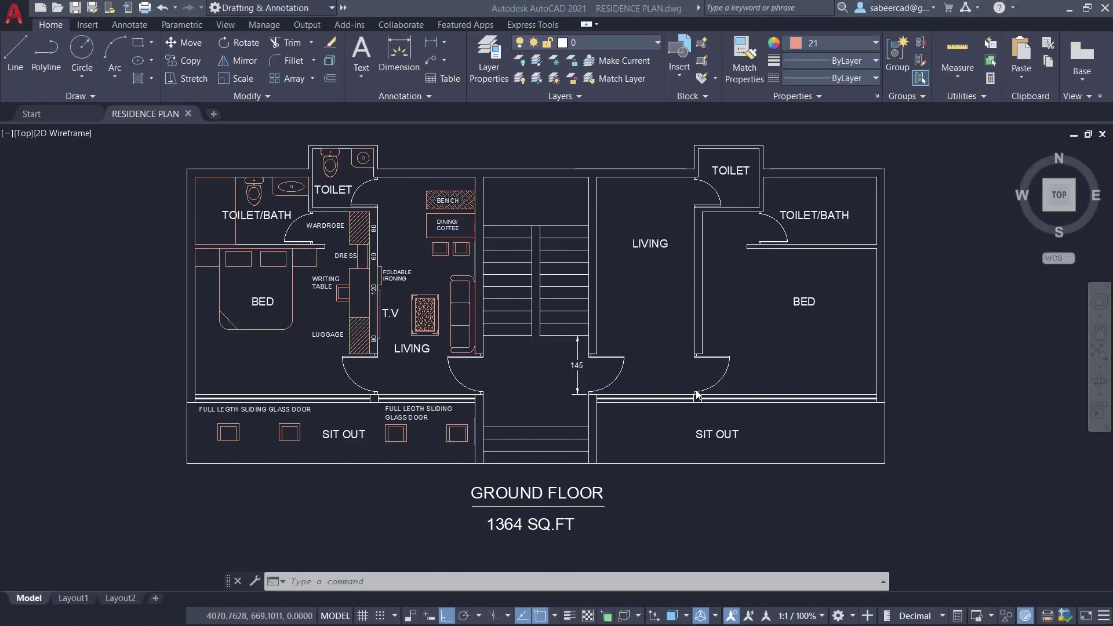
- Start a plot to DWG To PDF.pc3 on ISO A4 paper
click(14, 12)
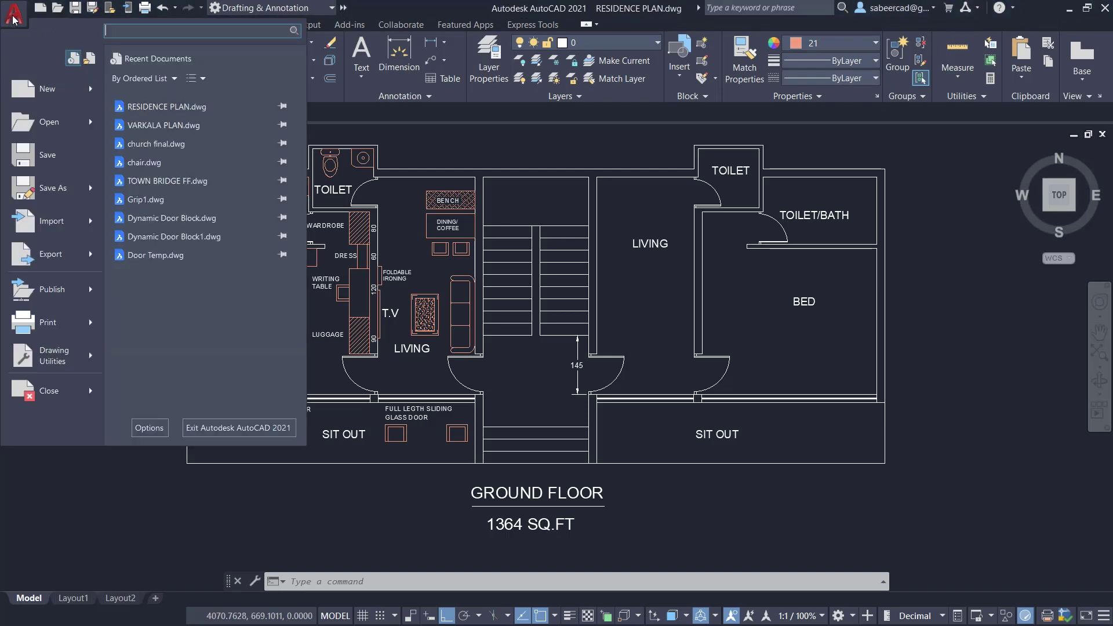
click(48, 323)
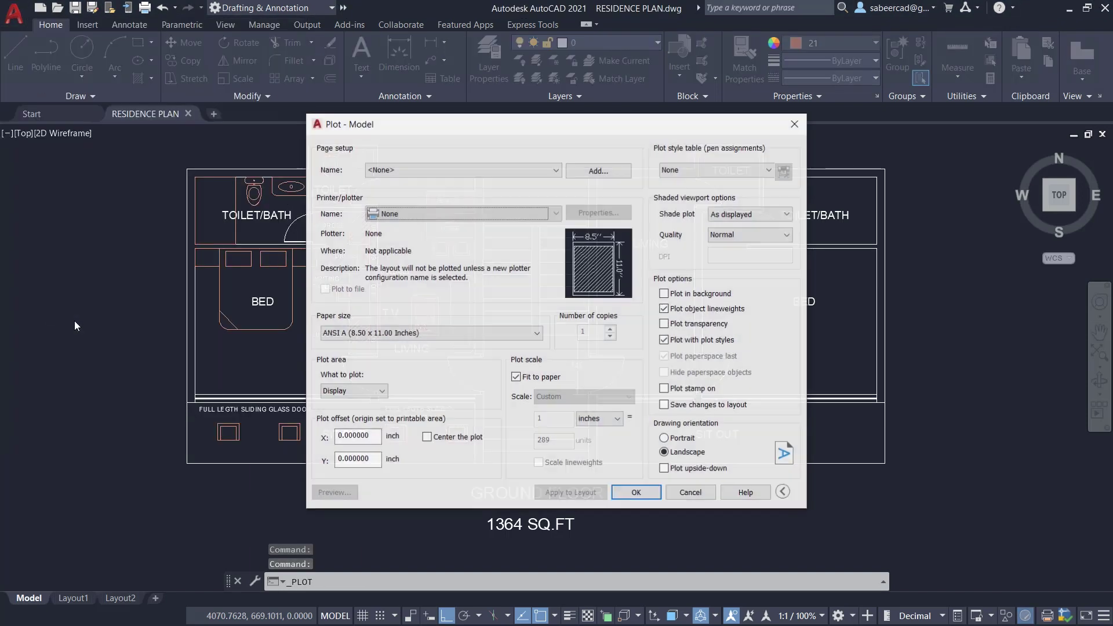
click(441, 215)
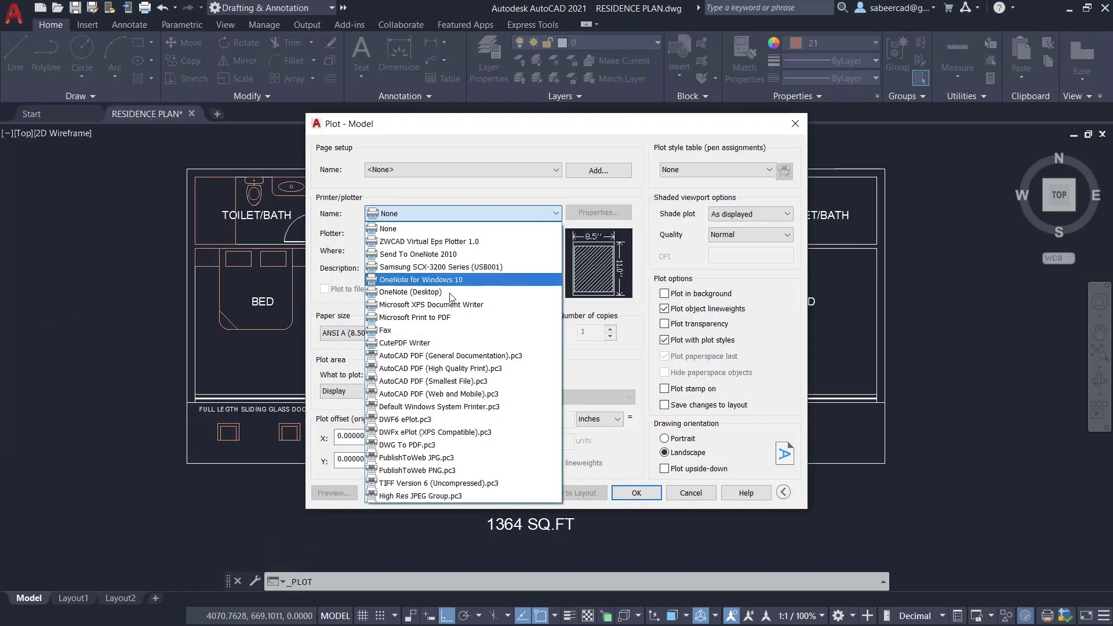
click(456, 446)
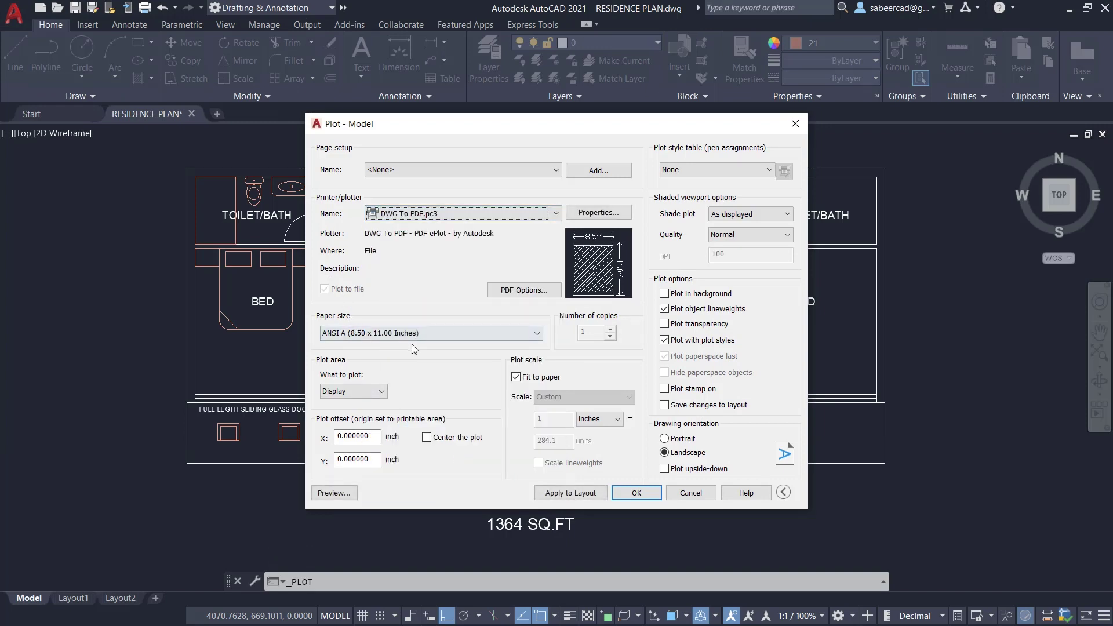
click(430, 332)
scroll(513, 487, up, 5)
scroll(524, 540, up, 3)
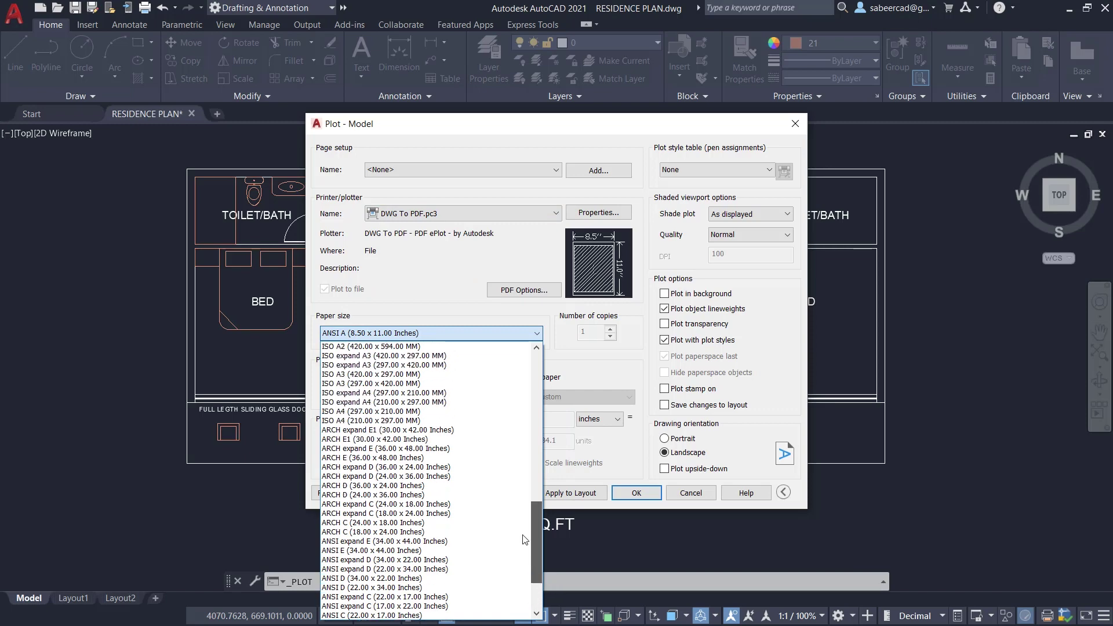
click(374, 411)
- Set the plot area to a window picked around the whole floor plan
click(352, 391)
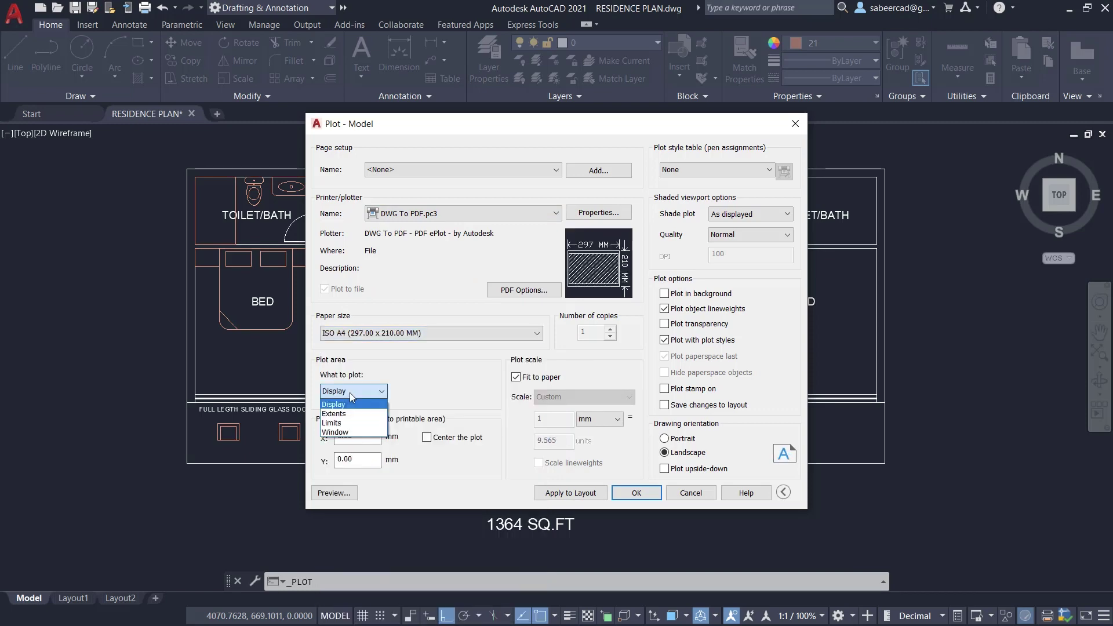
click(352, 391)
click(348, 432)
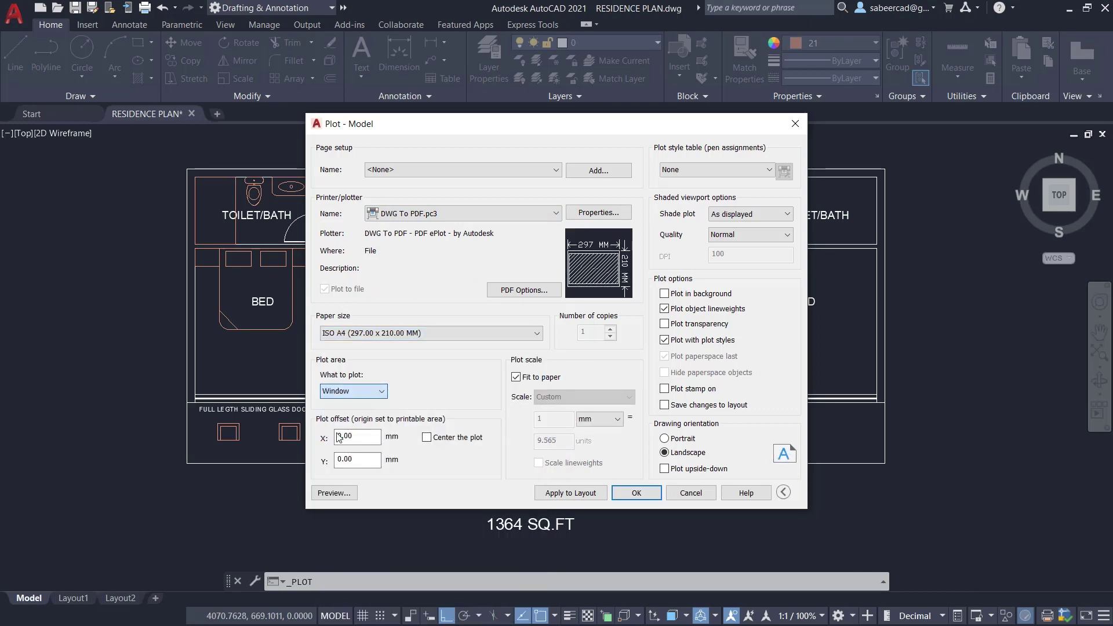
click(161, 132)
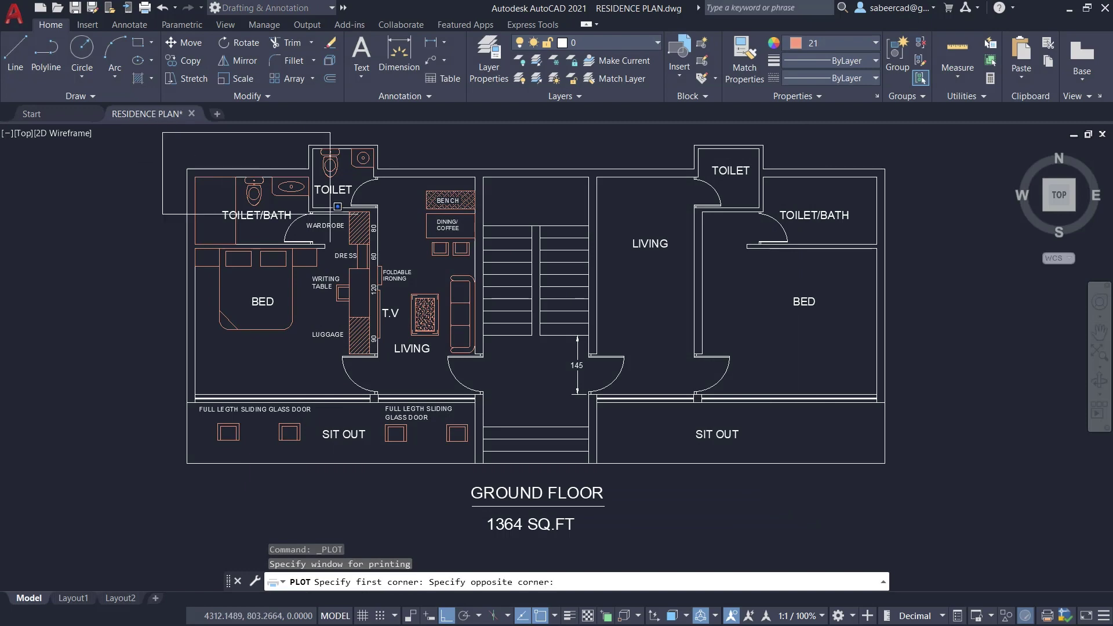
click(921, 541)
- Preview the A4 PDF plot, then return to the plot settings
click(334, 493)
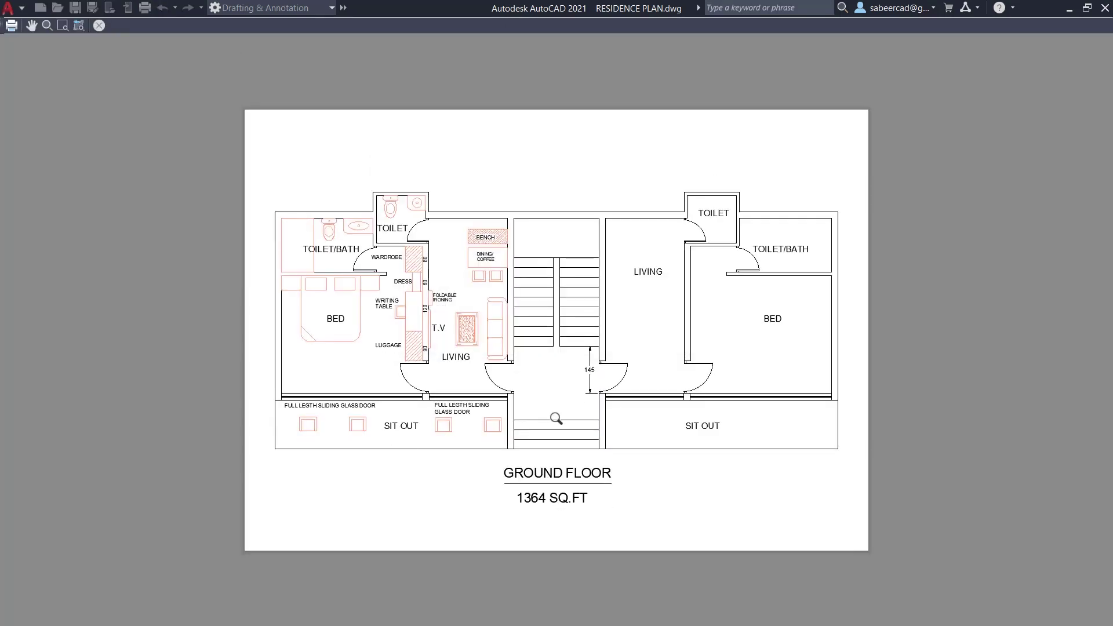
right_click(552, 407)
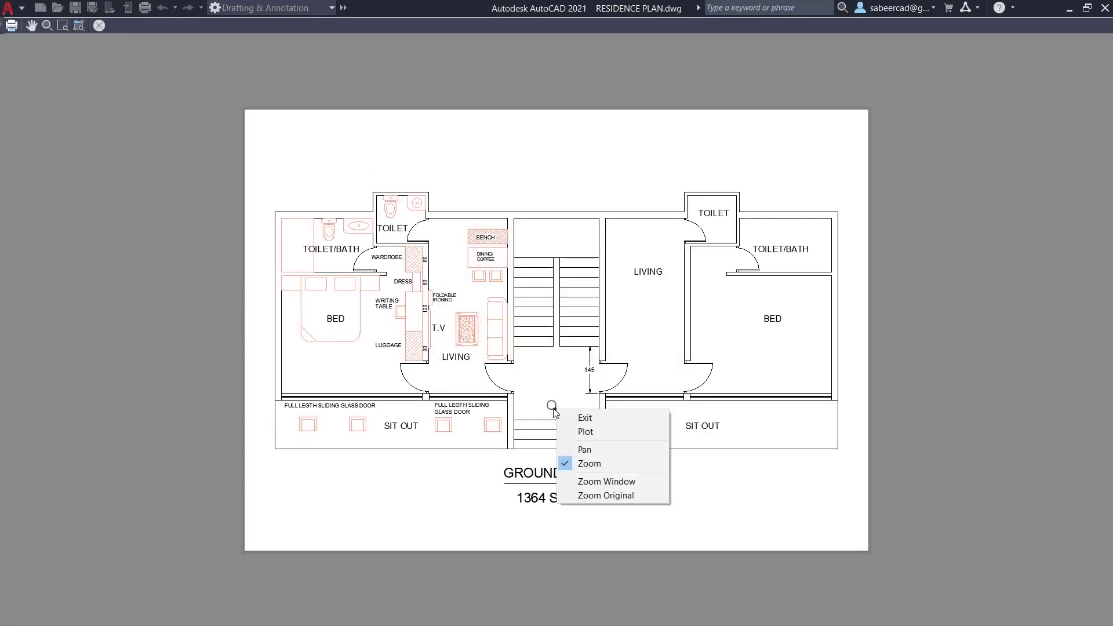
click(585, 418)
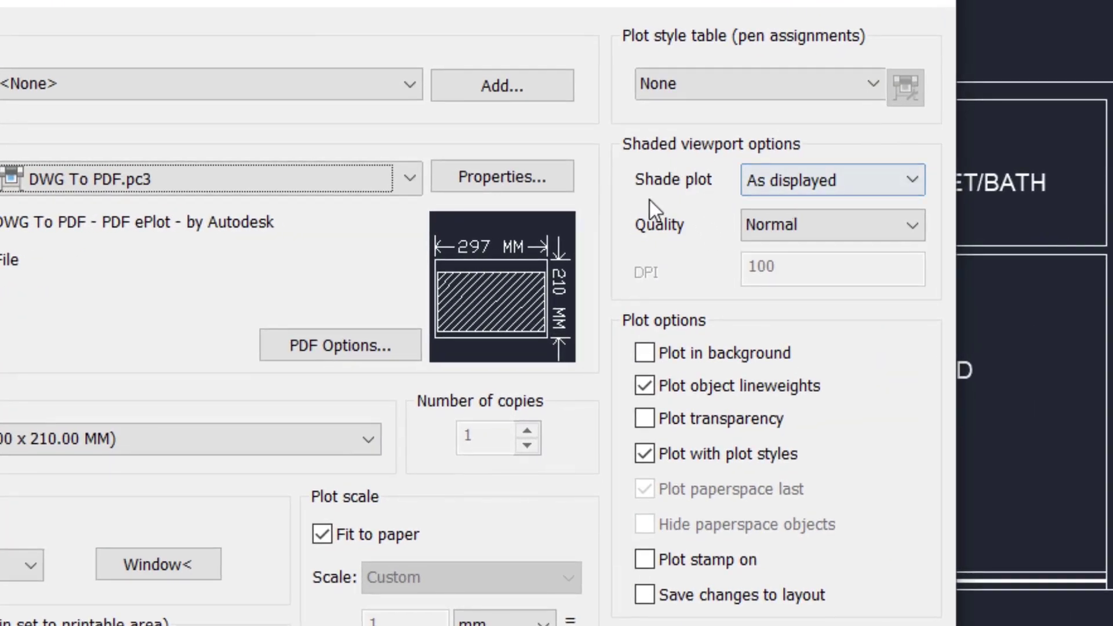
click(855, 178)
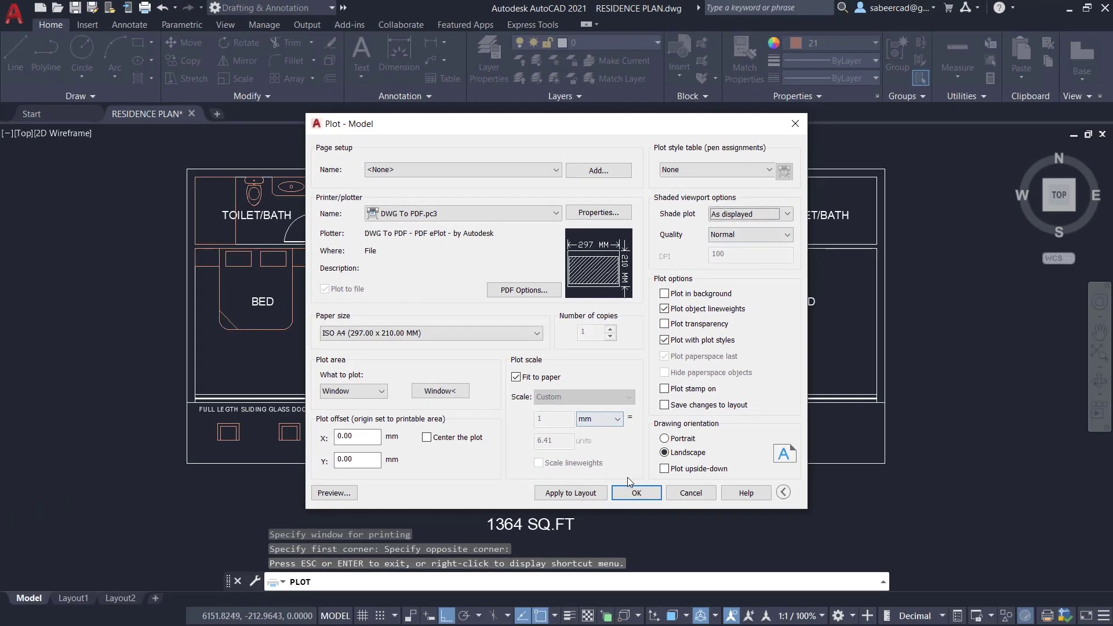
- Save the plot as RESIDENCE PLAN-Model.pdf on the Desktop and close the viewer
click(636, 493)
click(561, 453)
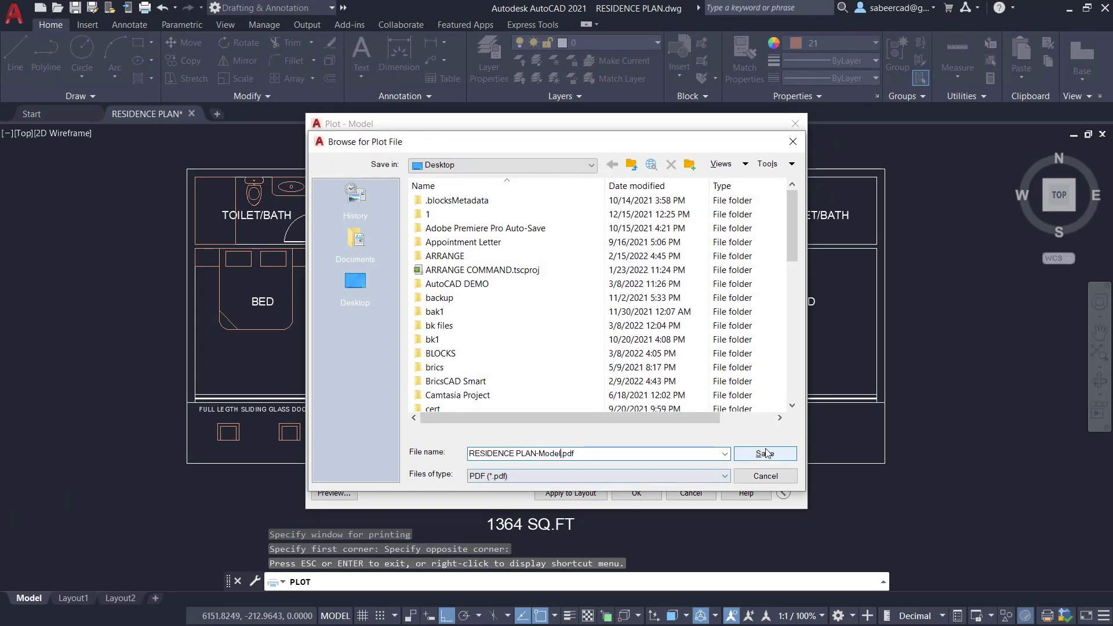
click(764, 453)
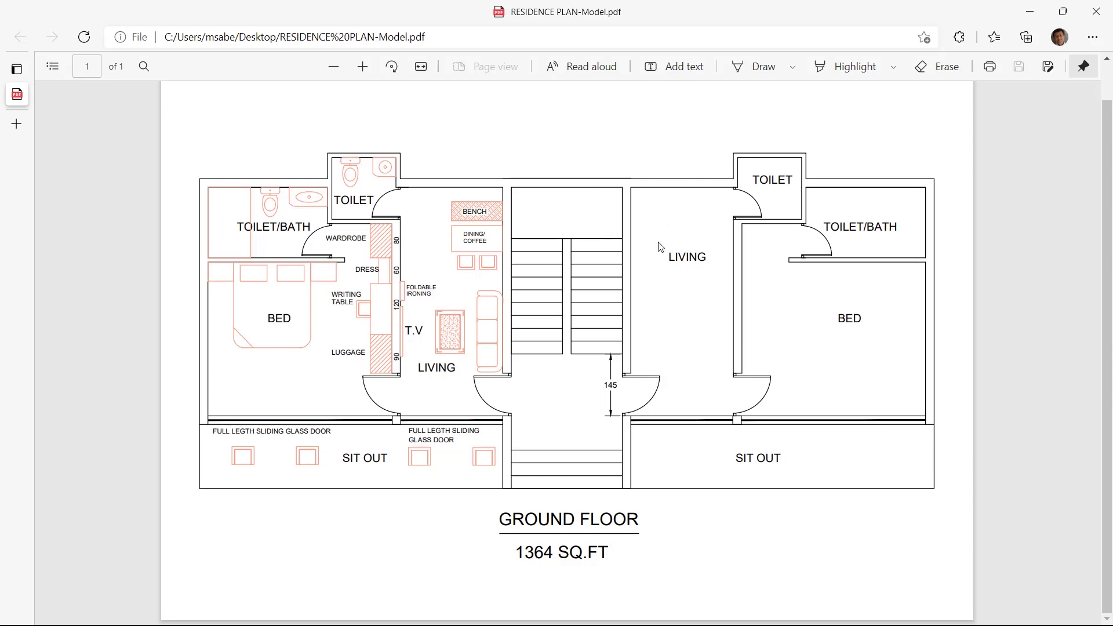
click(1096, 12)
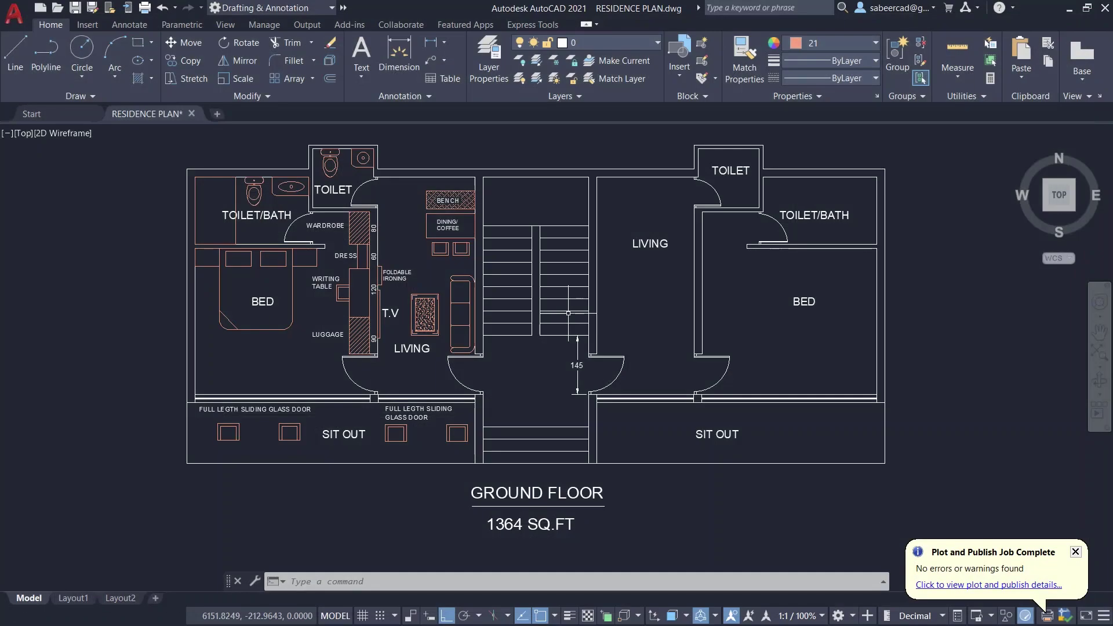
- In a new blank drawing, import RESIDENCE PLAN-Model.pdf with the default import settings
click(217, 114)
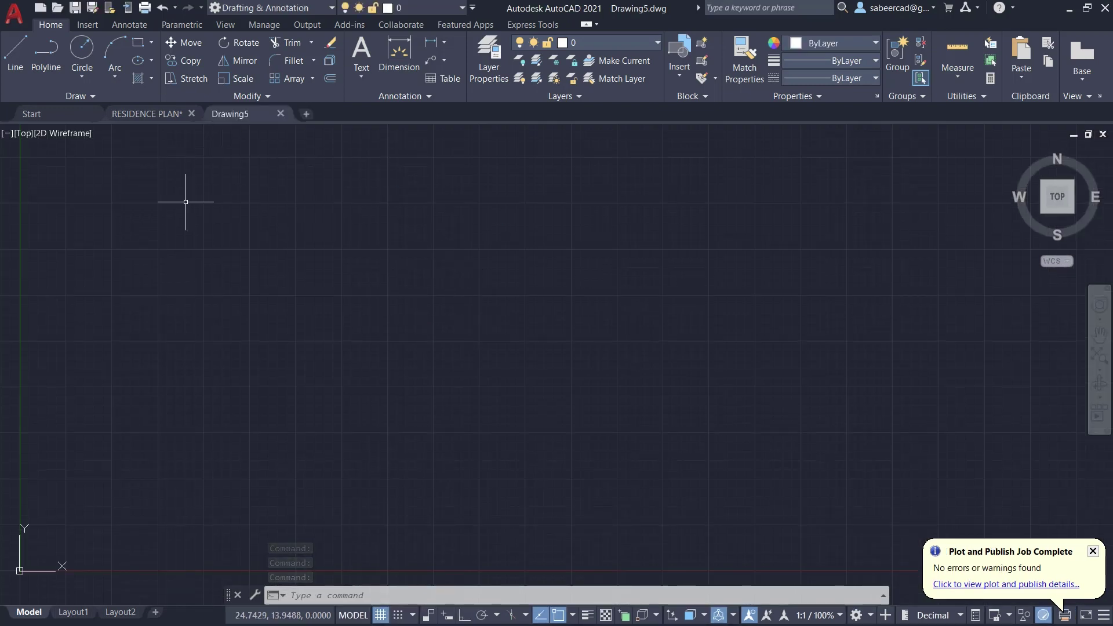
click(15, 13)
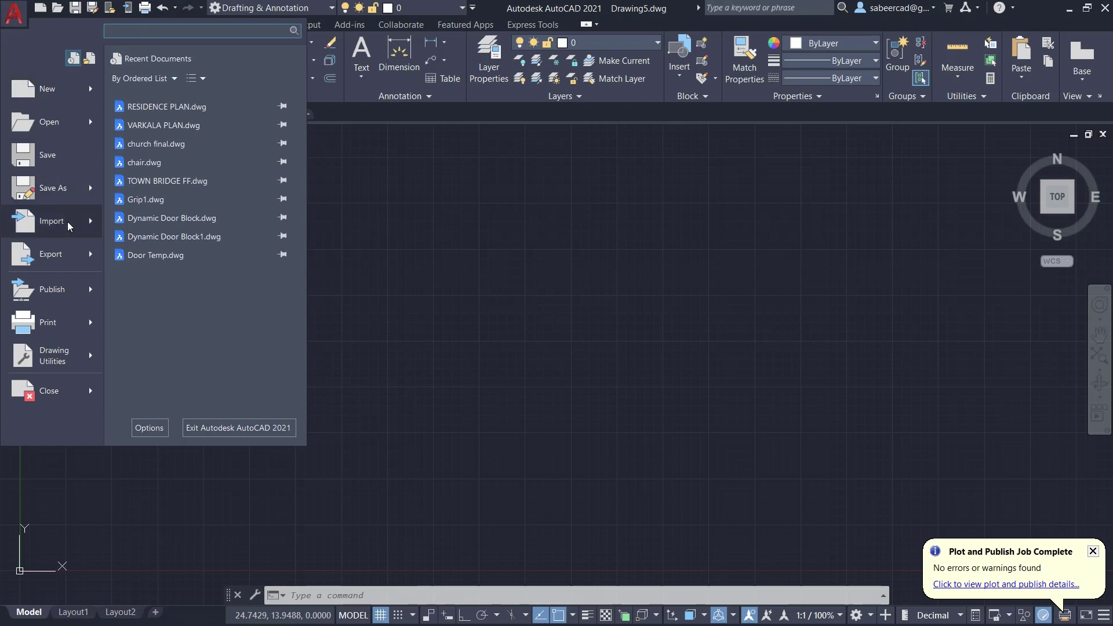
mouse_move(51, 221)
click(178, 92)
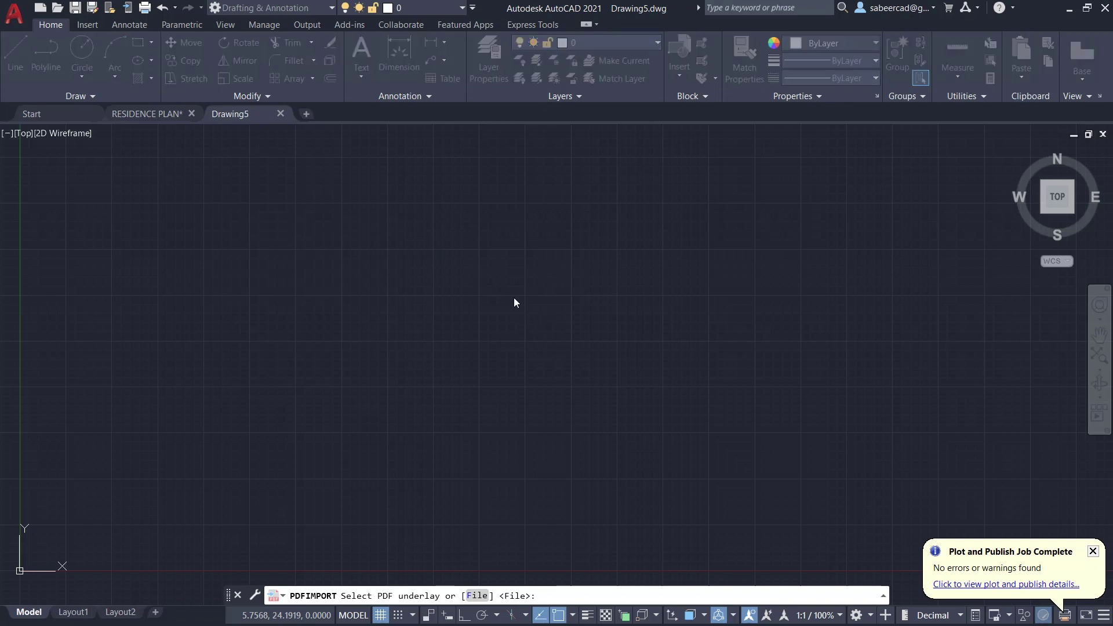
key(Return)
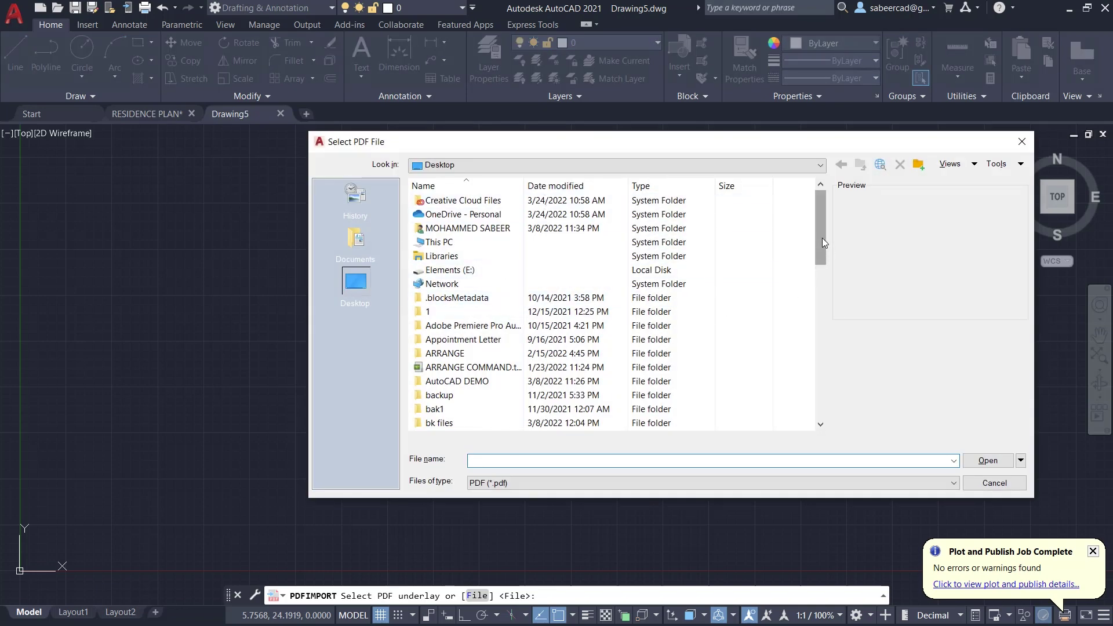
drag(821, 238, 839, 399)
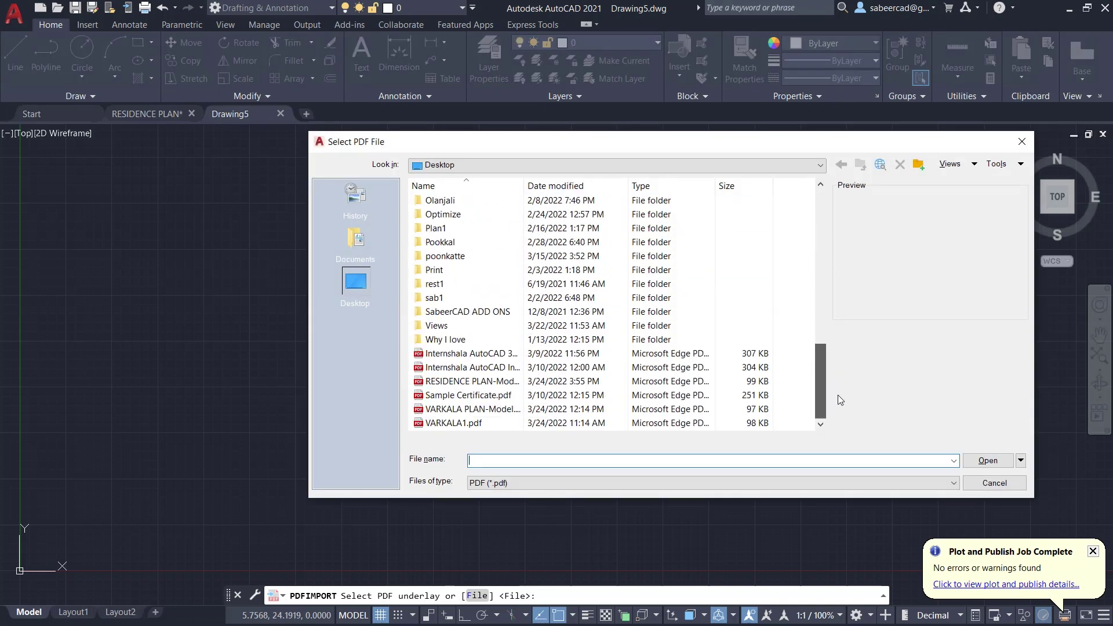
click(505, 382)
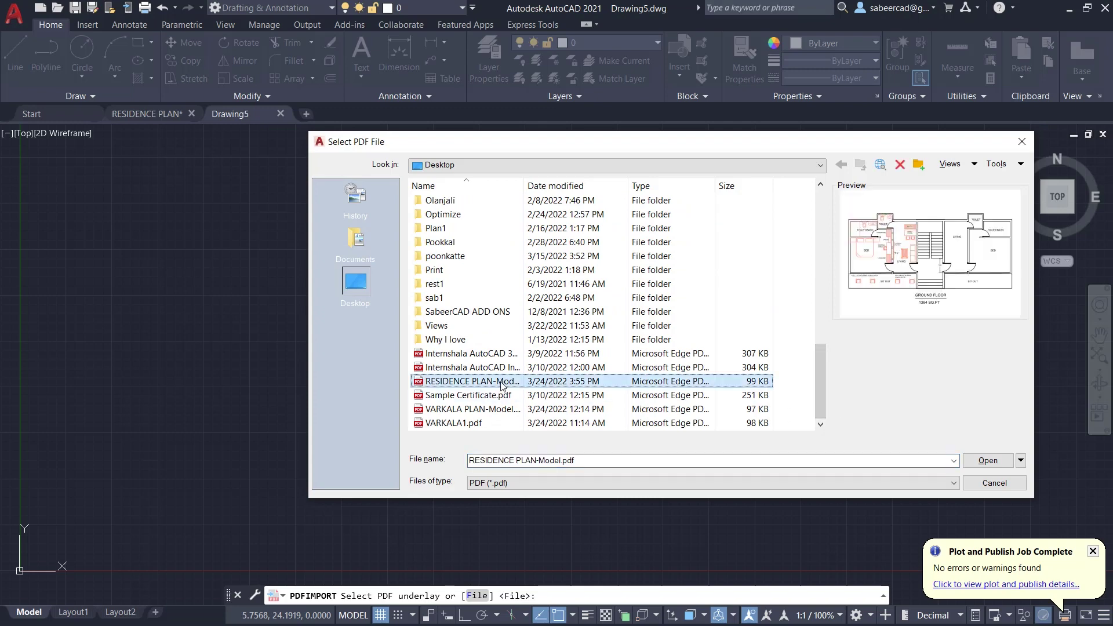
click(987, 460)
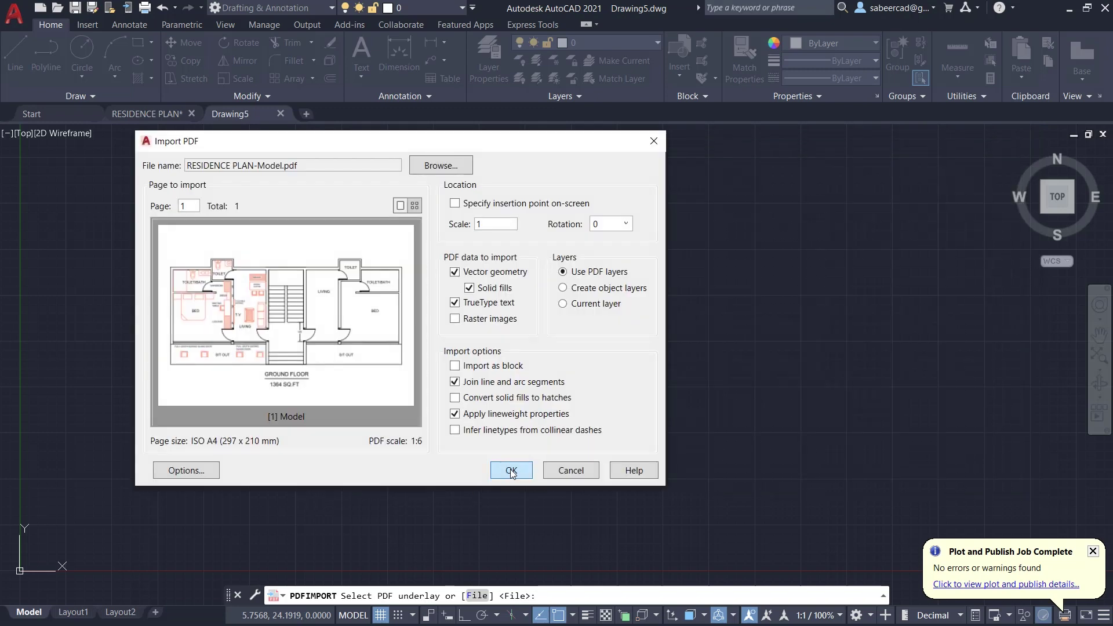
click(511, 471)
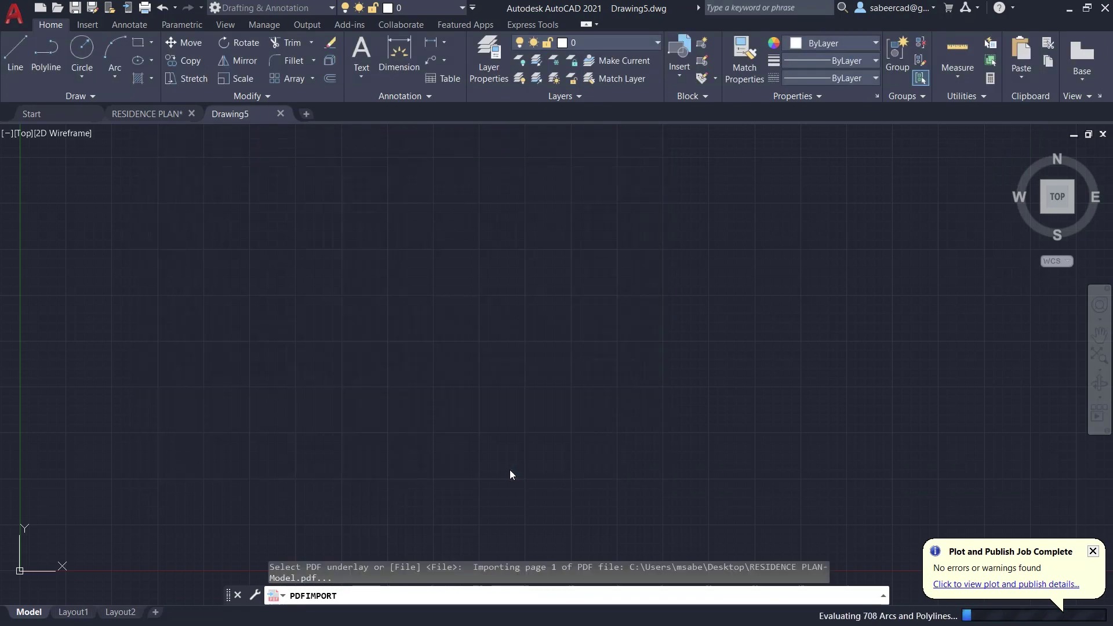
scroll(504, 473, down, 3)
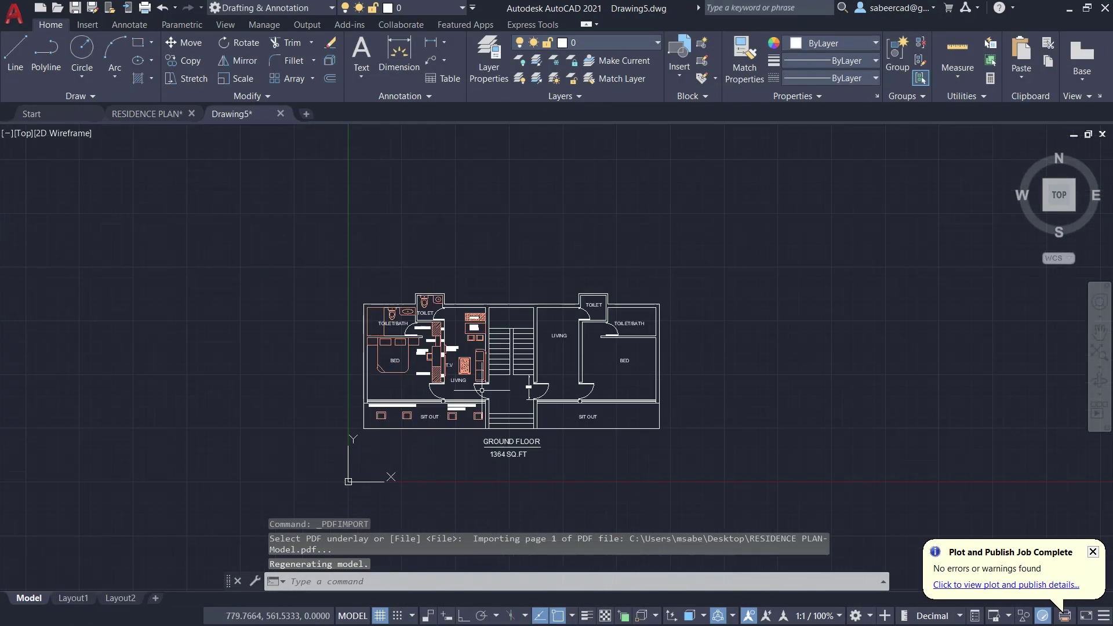
scroll(505, 475, up, 1)
scroll(521, 392, up, 2)
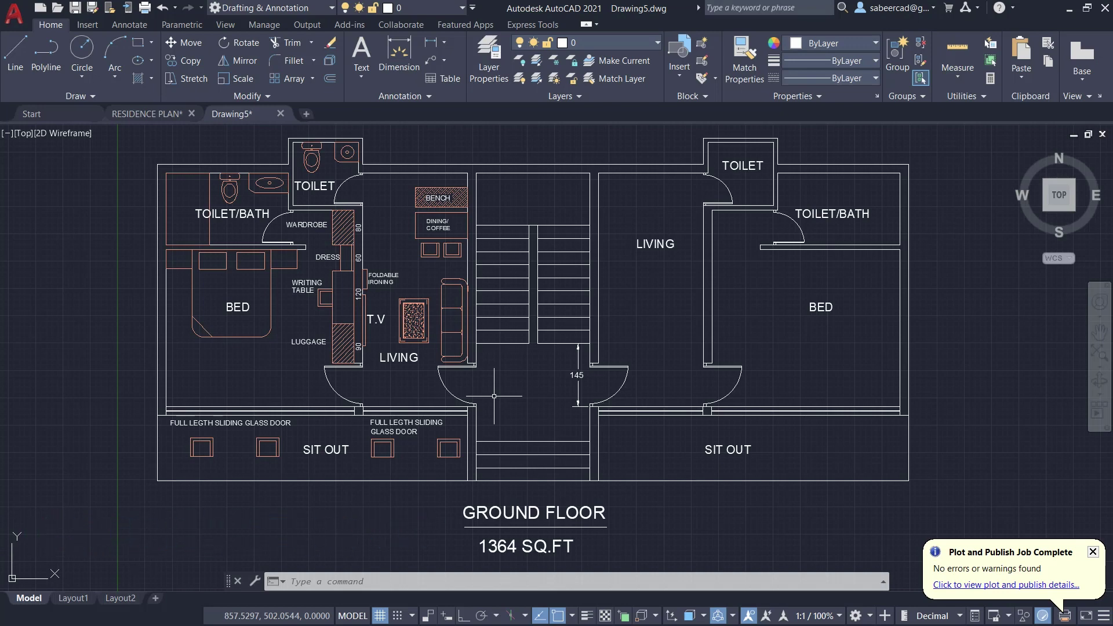
- Close Drawing5 without saving its changes, returning to the RESIDENCE PLAN drawing
click(282, 114)
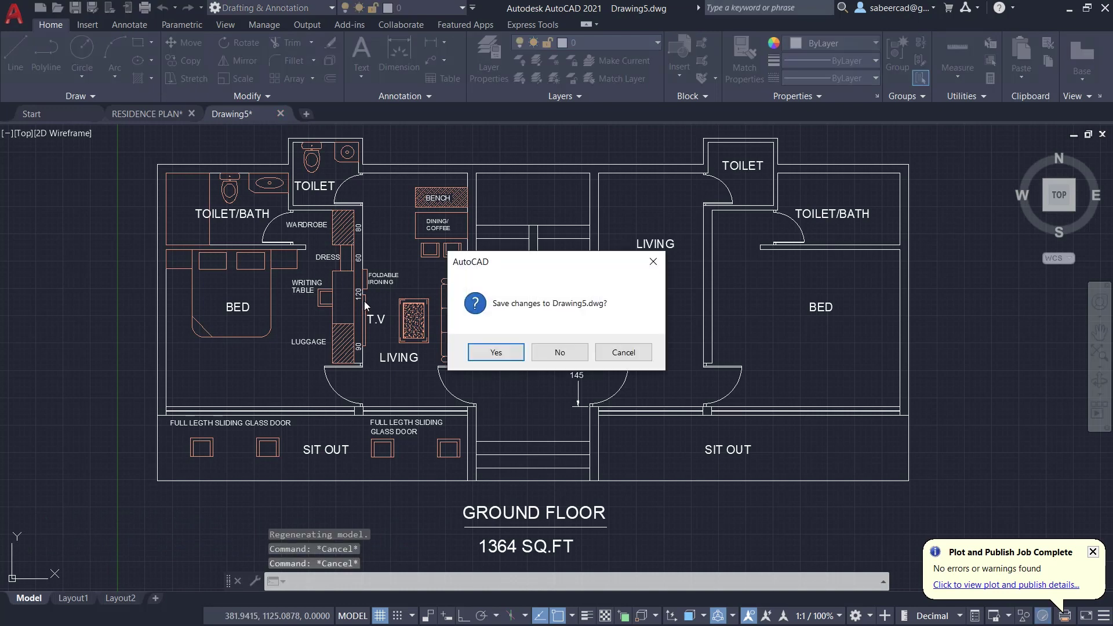
click(560, 349)
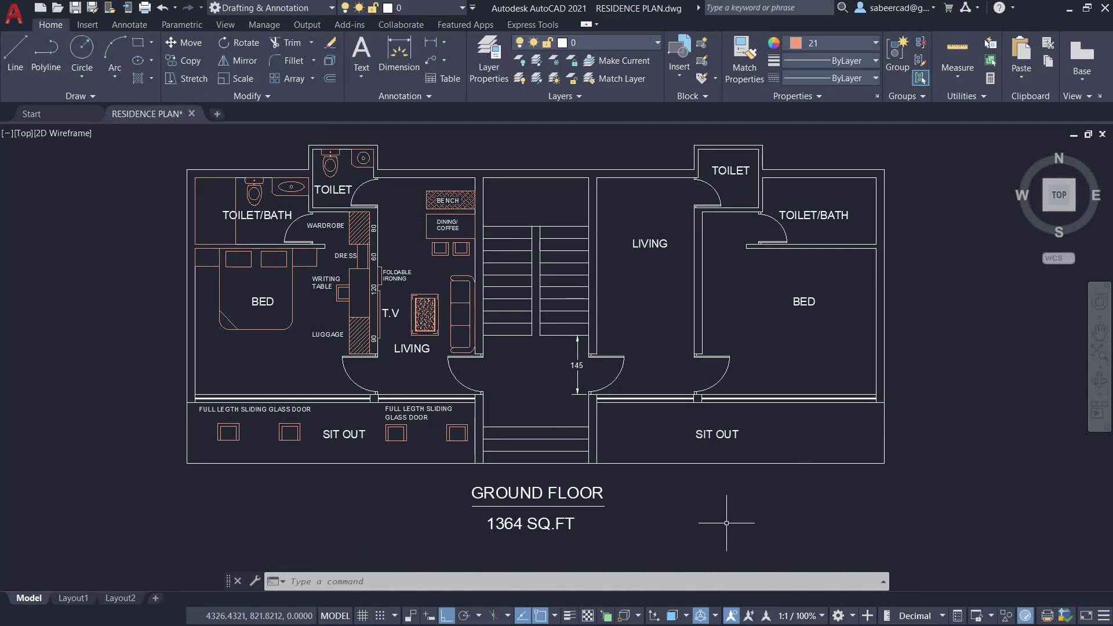
click(14, 13)
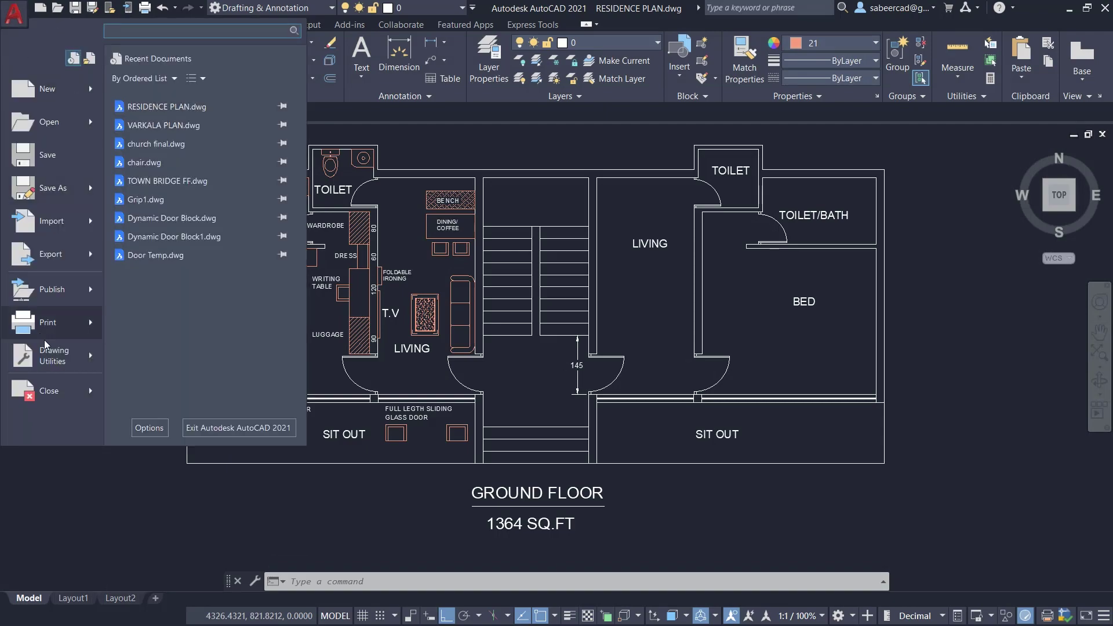
- Load the <Previous plot> page setup and set Shade plot to Realistic
click(48, 323)
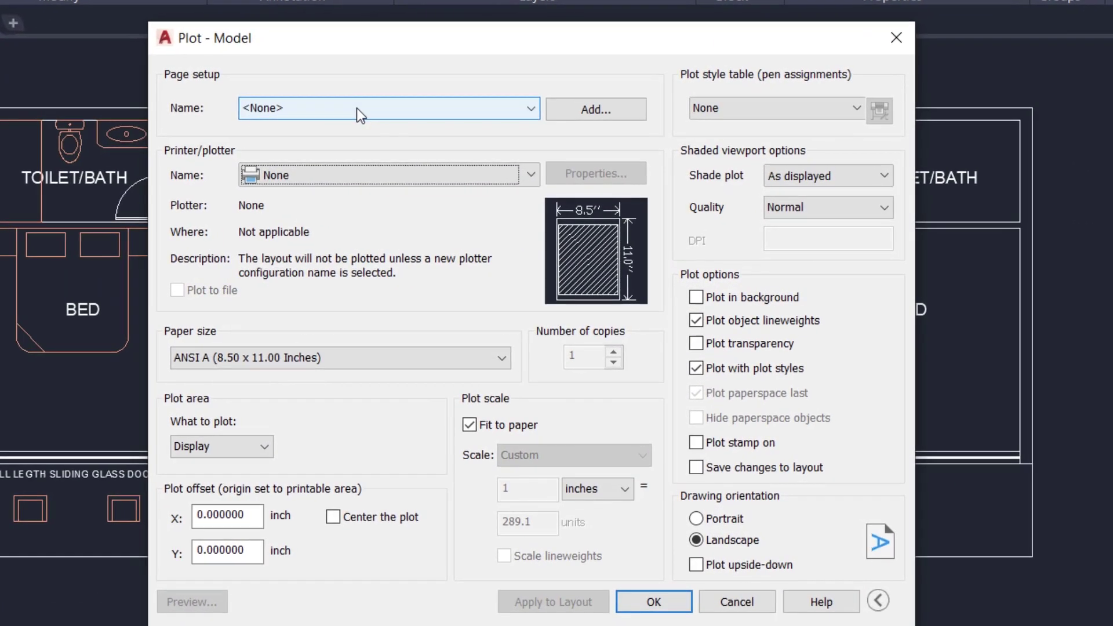
click(357, 108)
click(295, 135)
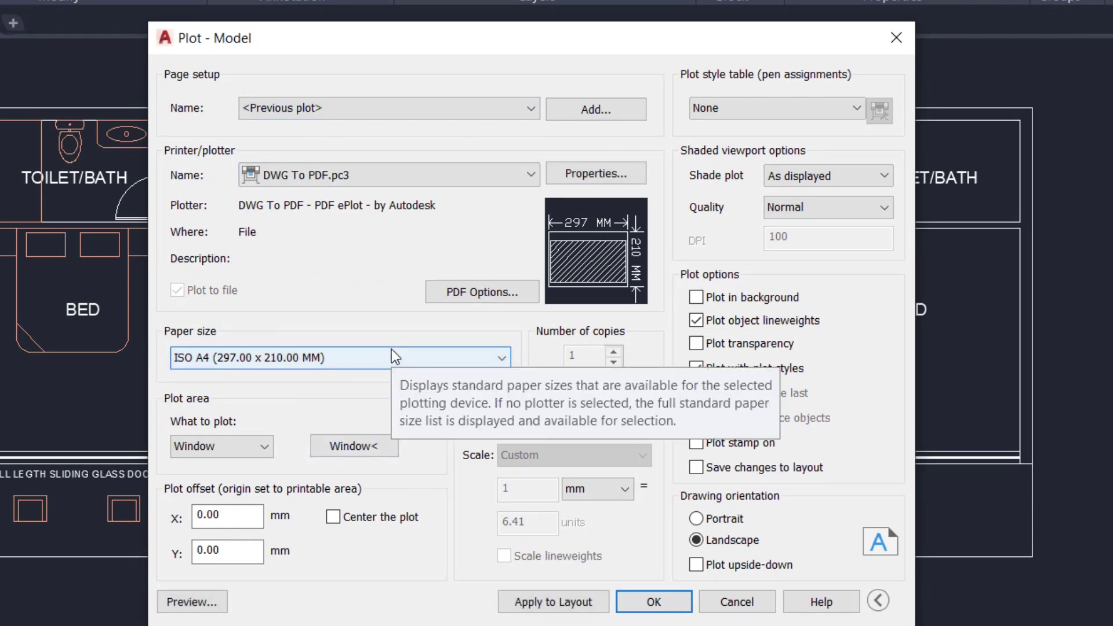
click(839, 177)
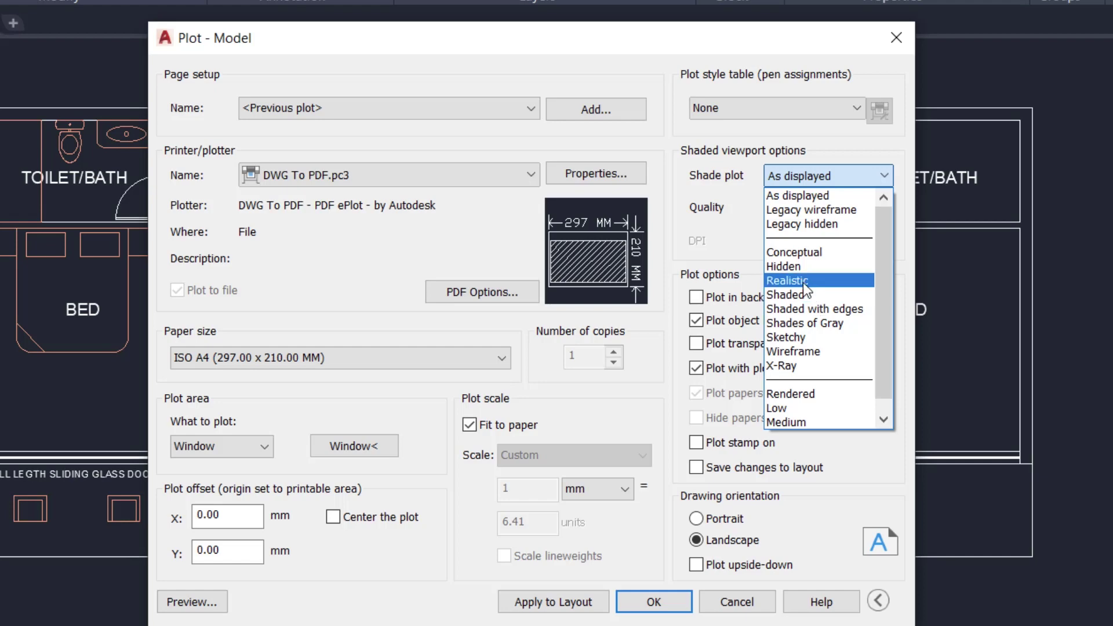
click(803, 282)
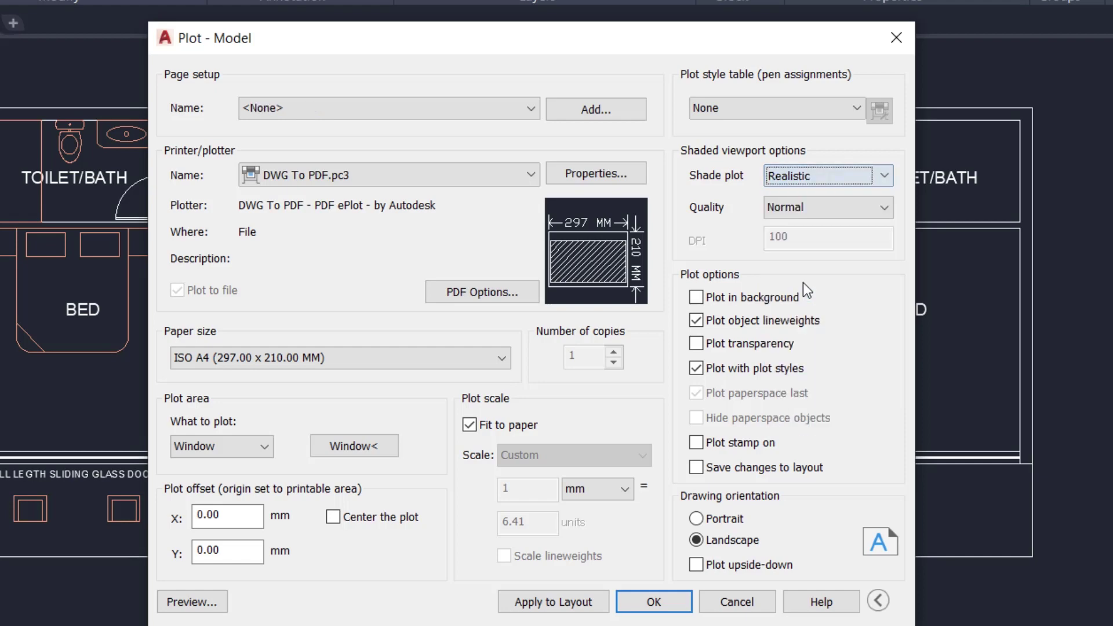
click(468, 290)
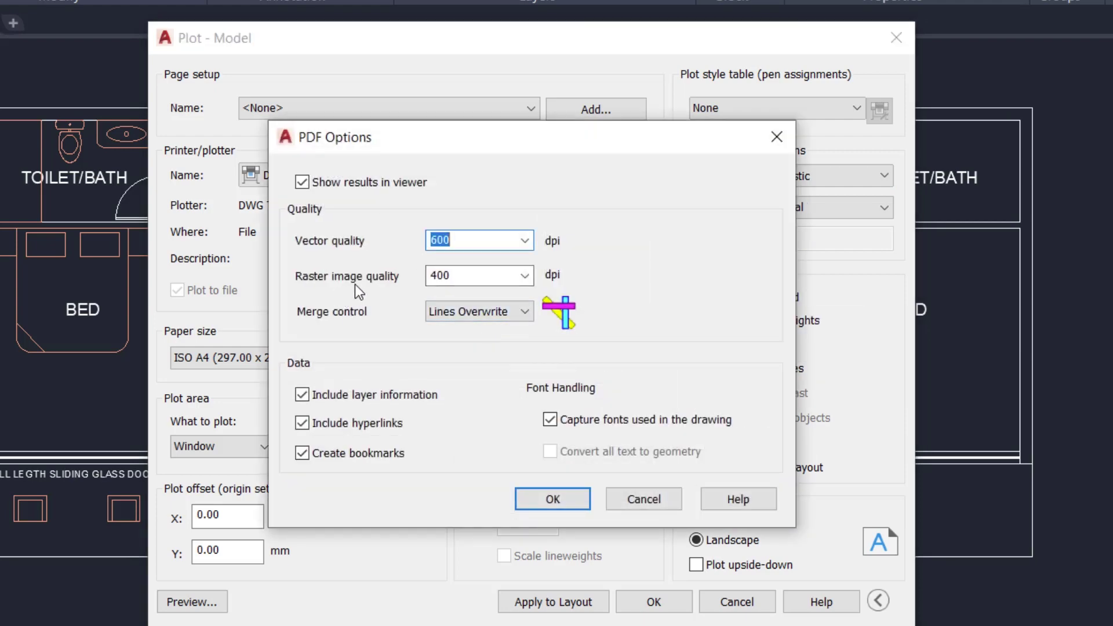
mouse_move(546, 273)
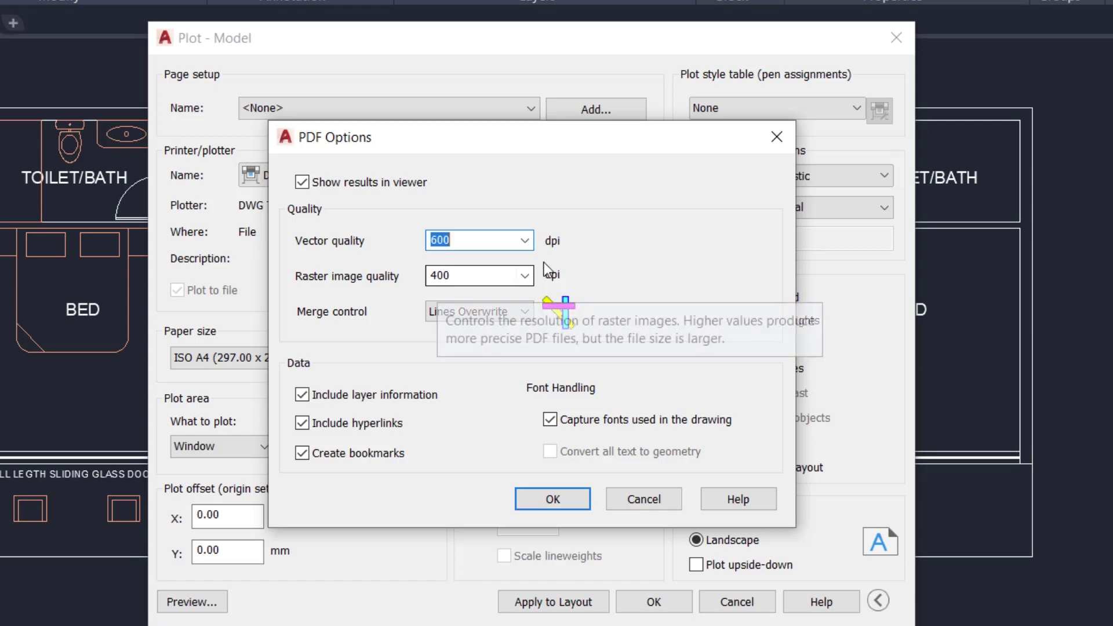
- Raise the PDF raster image quality to 600 dpi and accept the configuration change
click(524, 275)
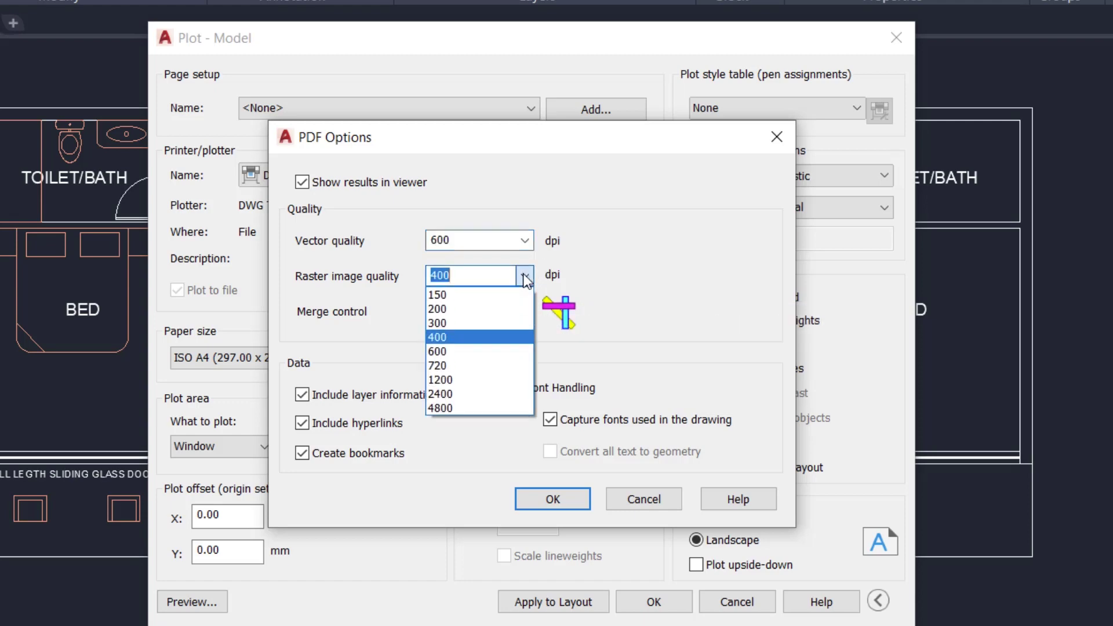
click(439, 352)
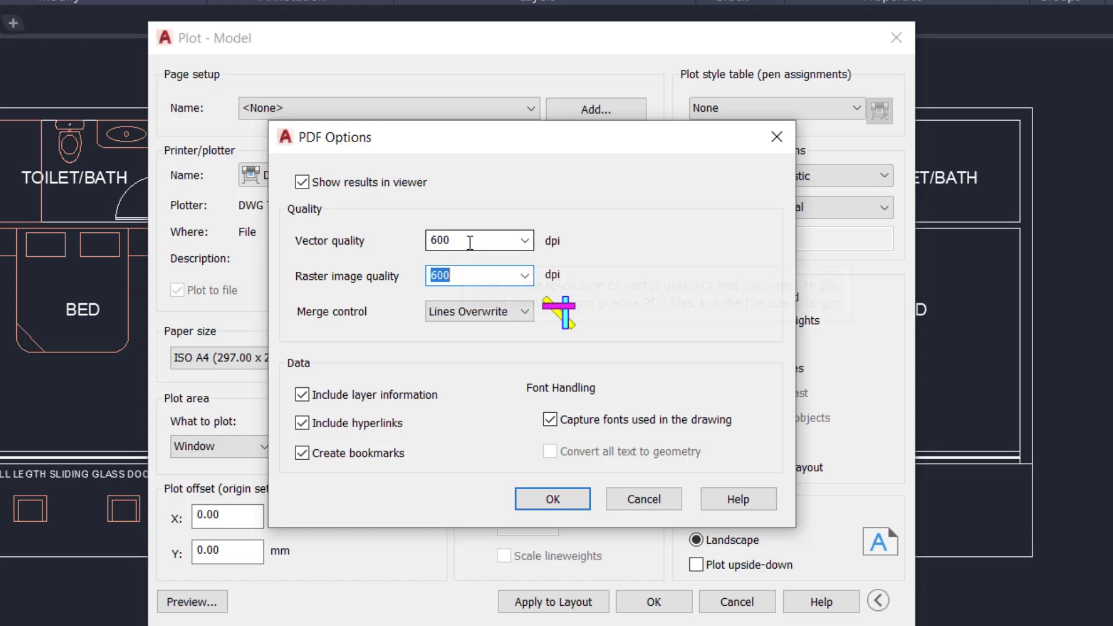
click(556, 499)
click(480, 410)
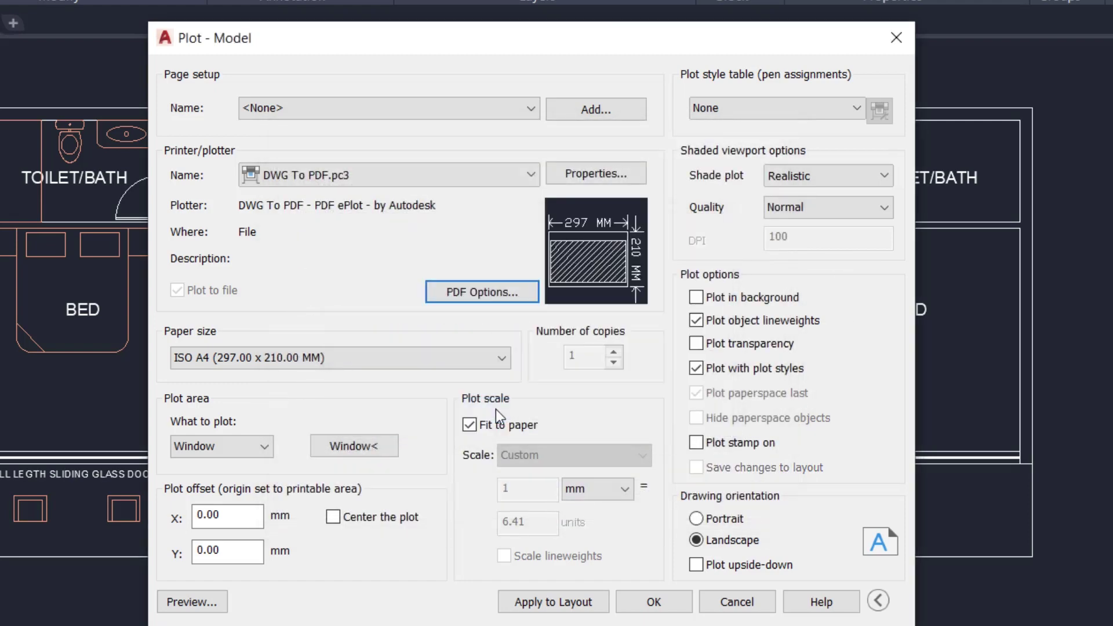
- Plot to the Desktop, changing the file name's 'Model' part to 'Raster'
click(654, 602)
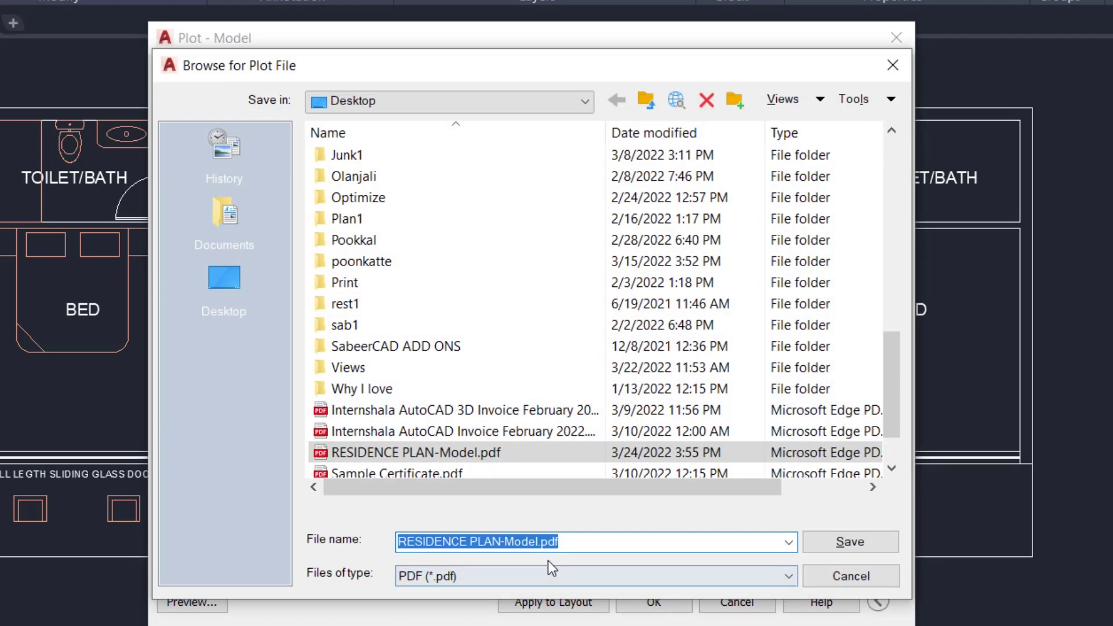
click(539, 542)
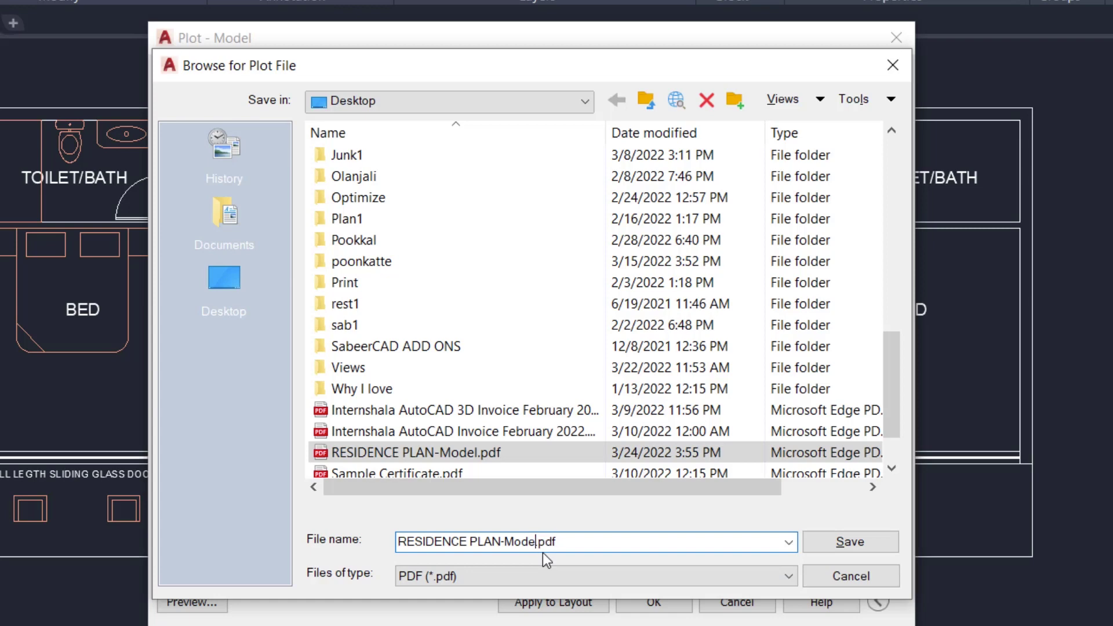
key(BackSpace)
key(BackSpace)
text(R)
click(850, 542)
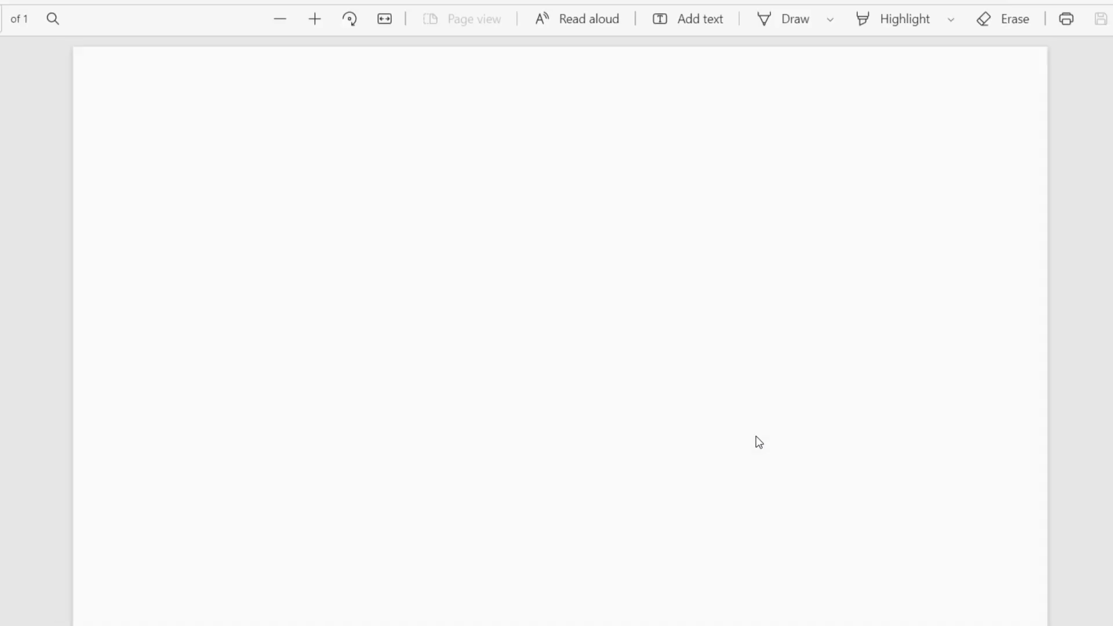
scroll(745, 413, down, 1)
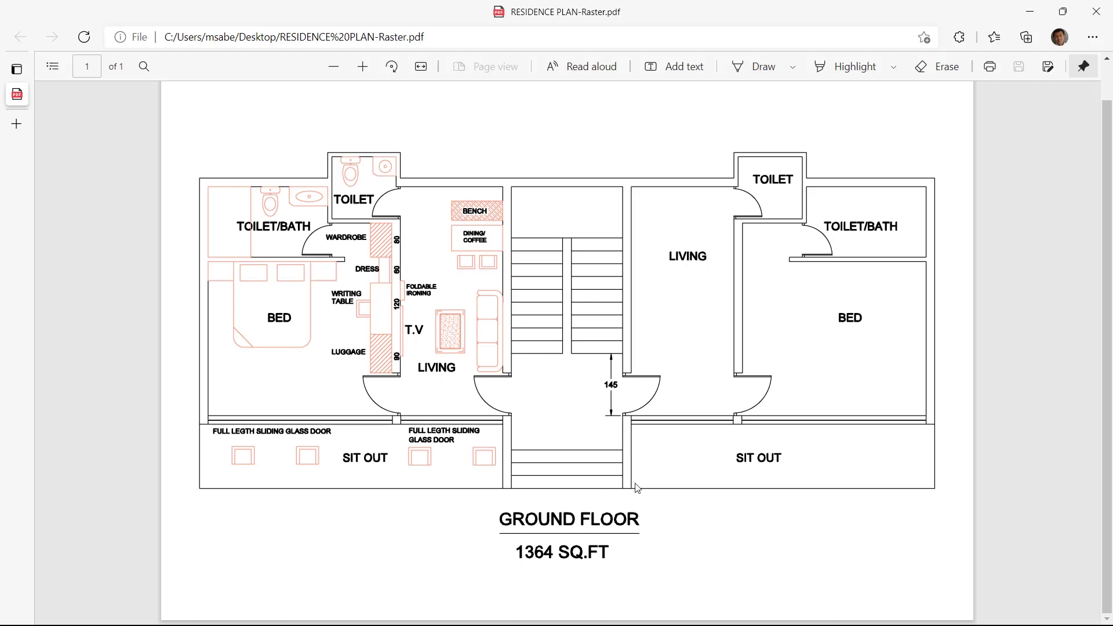
- Back in AutoCAD, create blank Drawing6 and start a PDF import
key(alt+Tab)
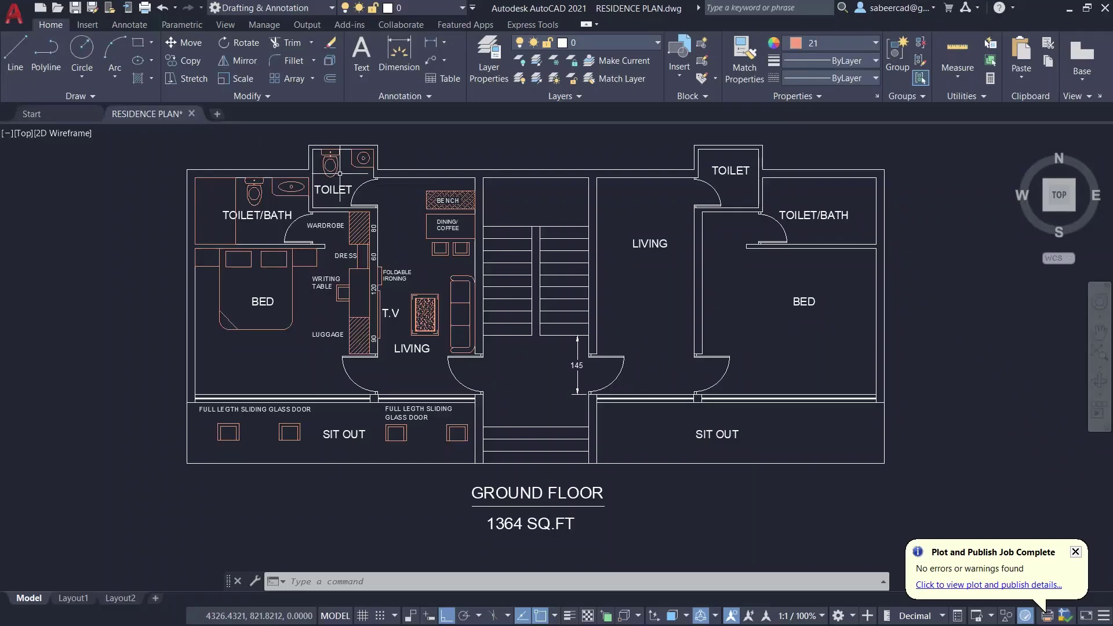
click(217, 114)
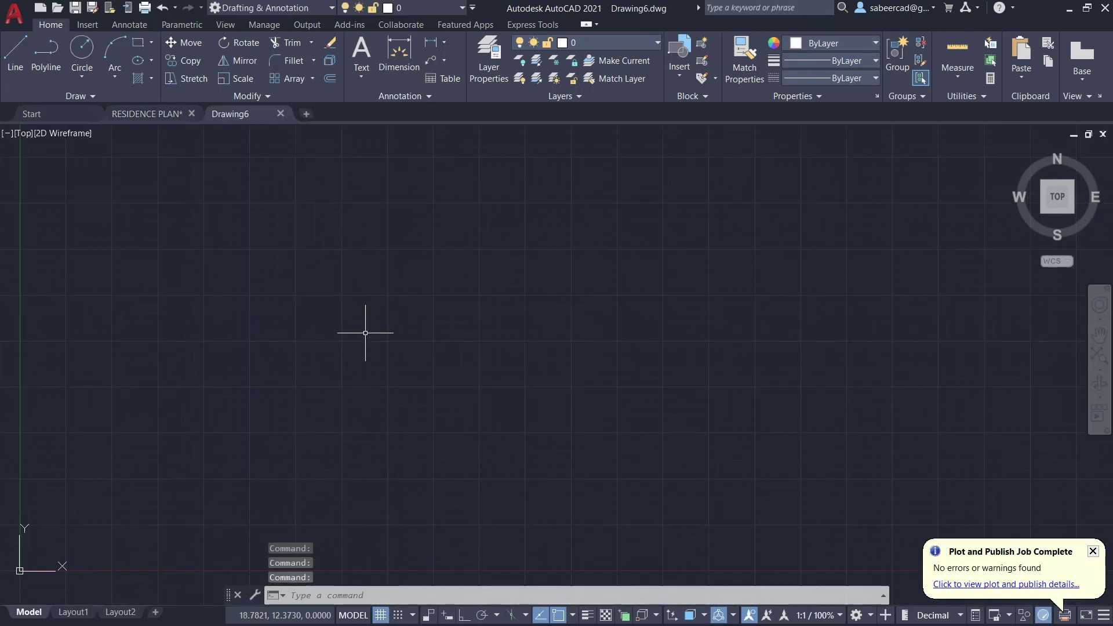
click(13, 12)
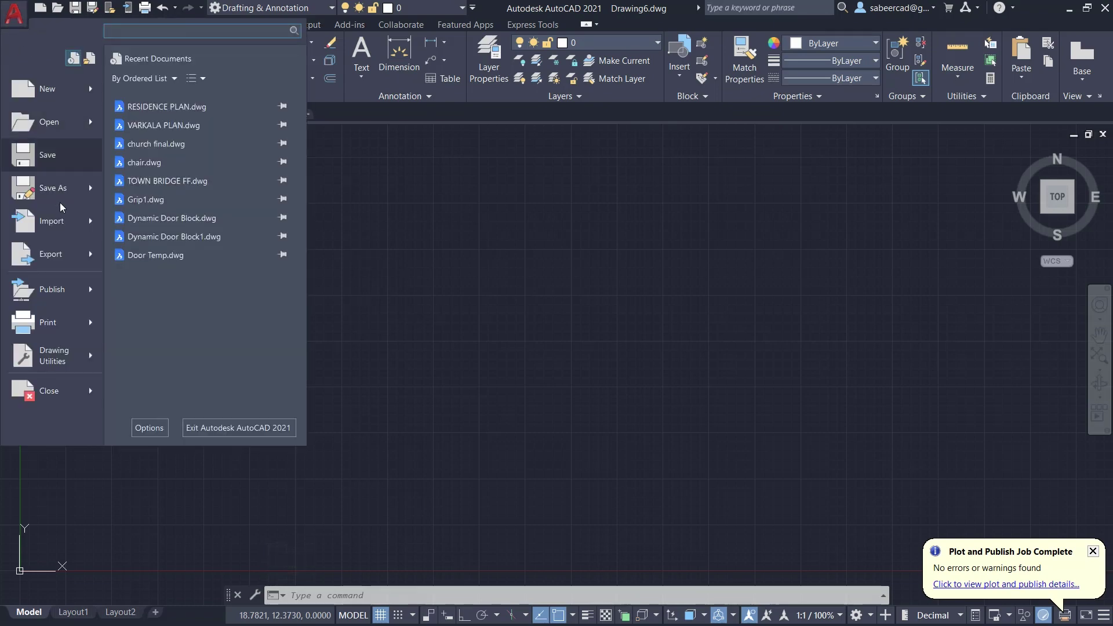
click(51, 221)
- Choose RESIDENCE PLAN-Raster.pdf from the Desktop as the PDF to import
click(140, 100)
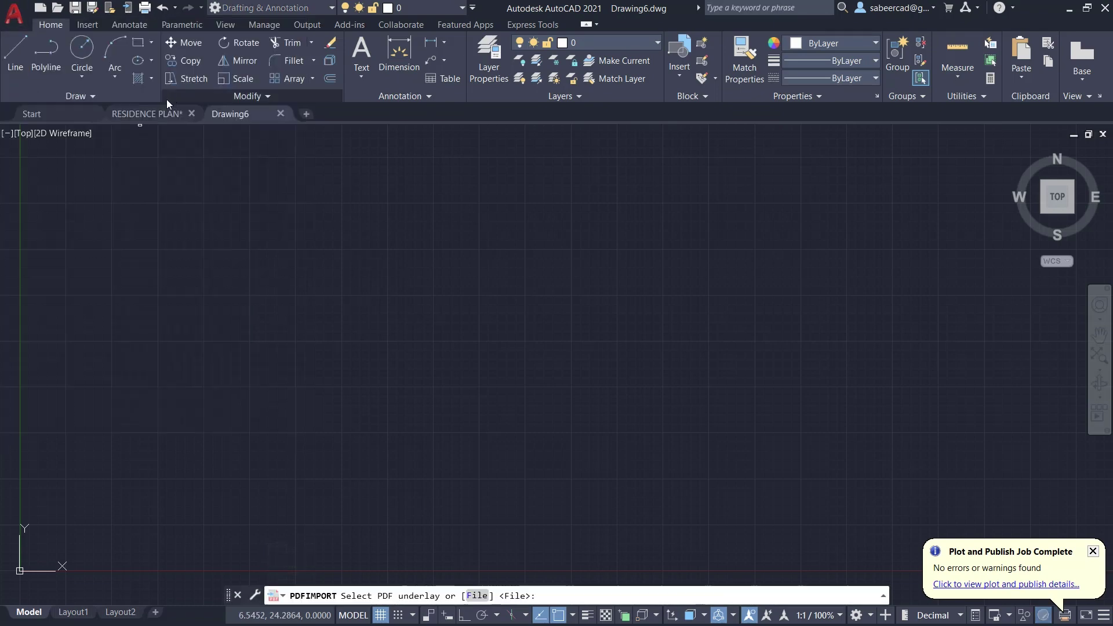
key(Return)
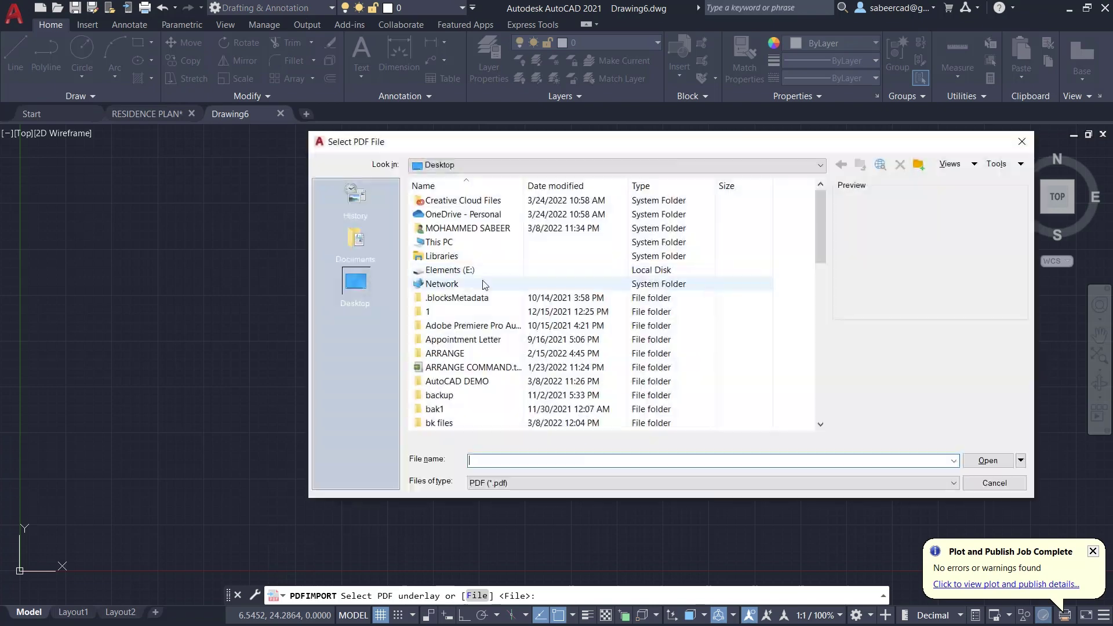
scroll(574, 304, down, 5)
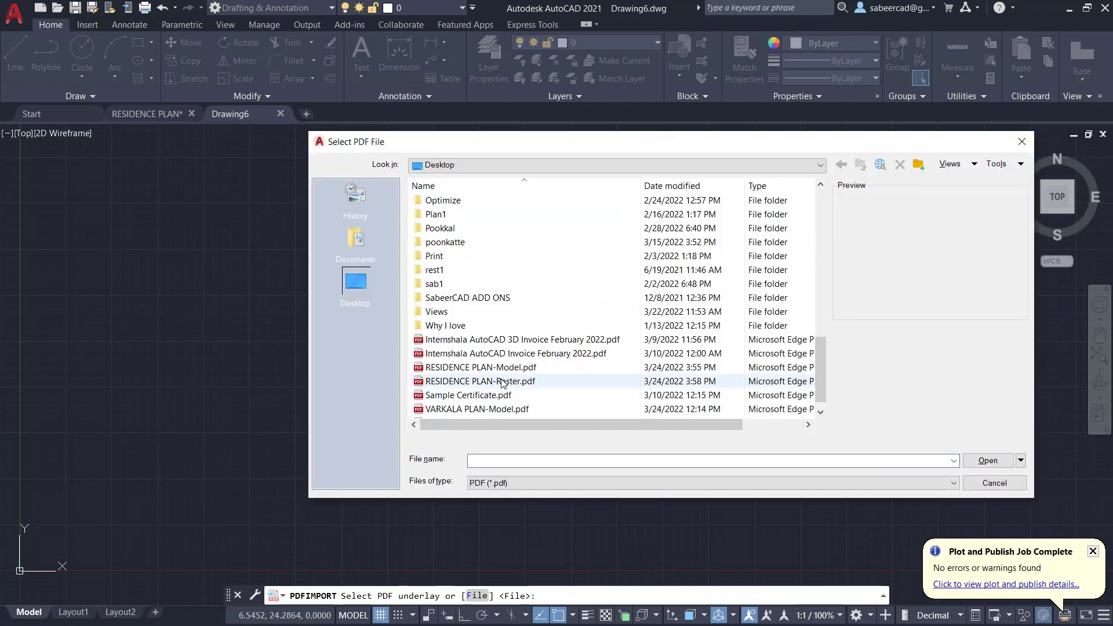
click(480, 381)
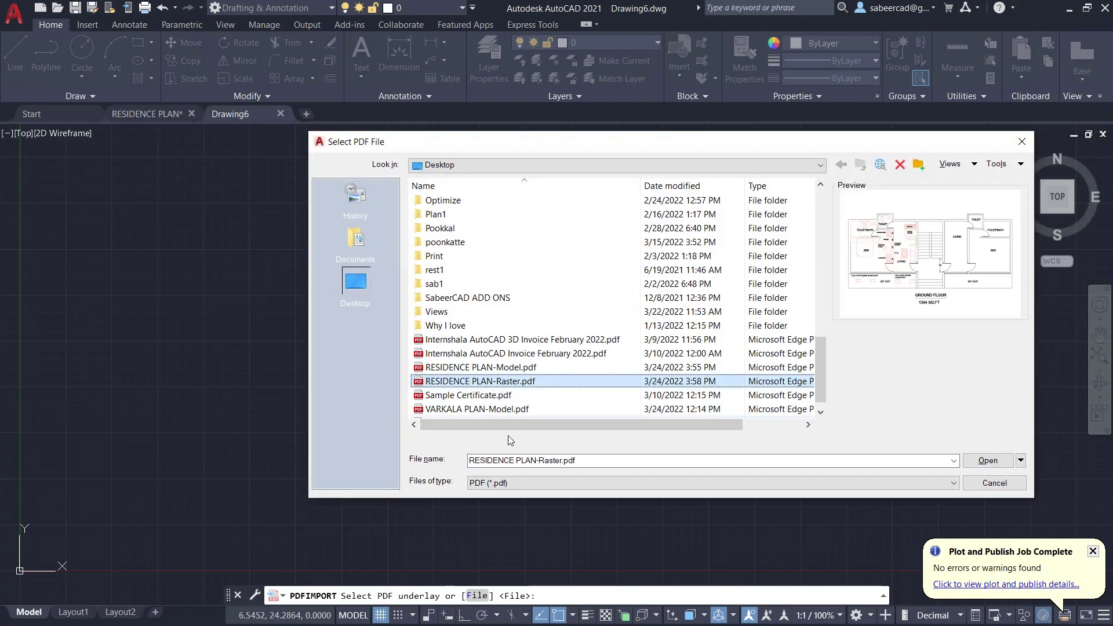
click(987, 460)
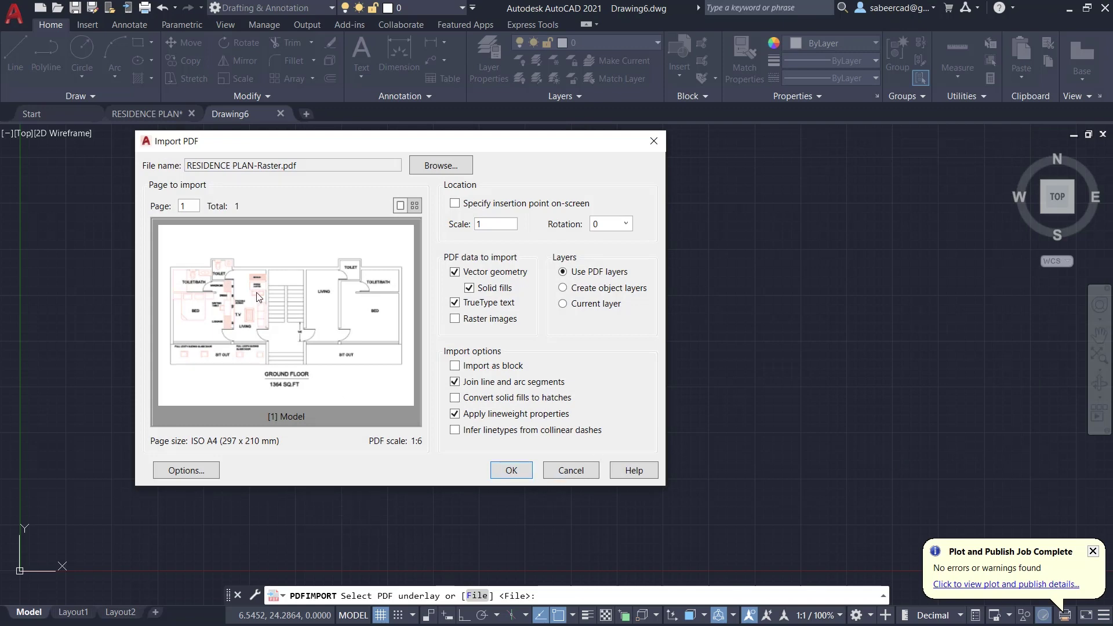
- Confirm the raster PDF import, which reports 'No objects were imported'
click(511, 471)
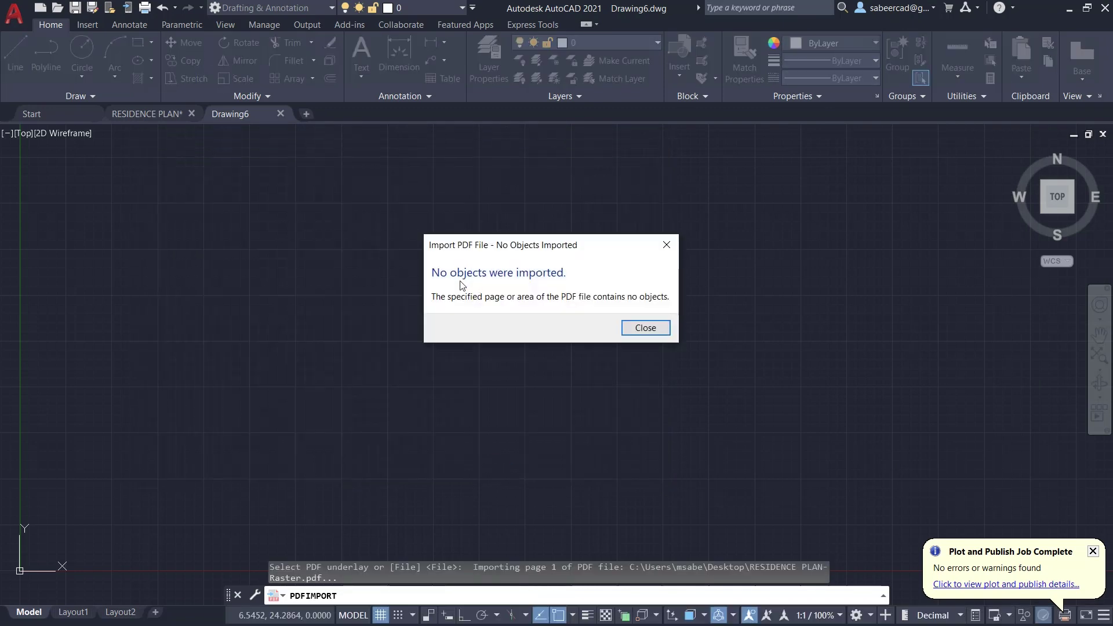